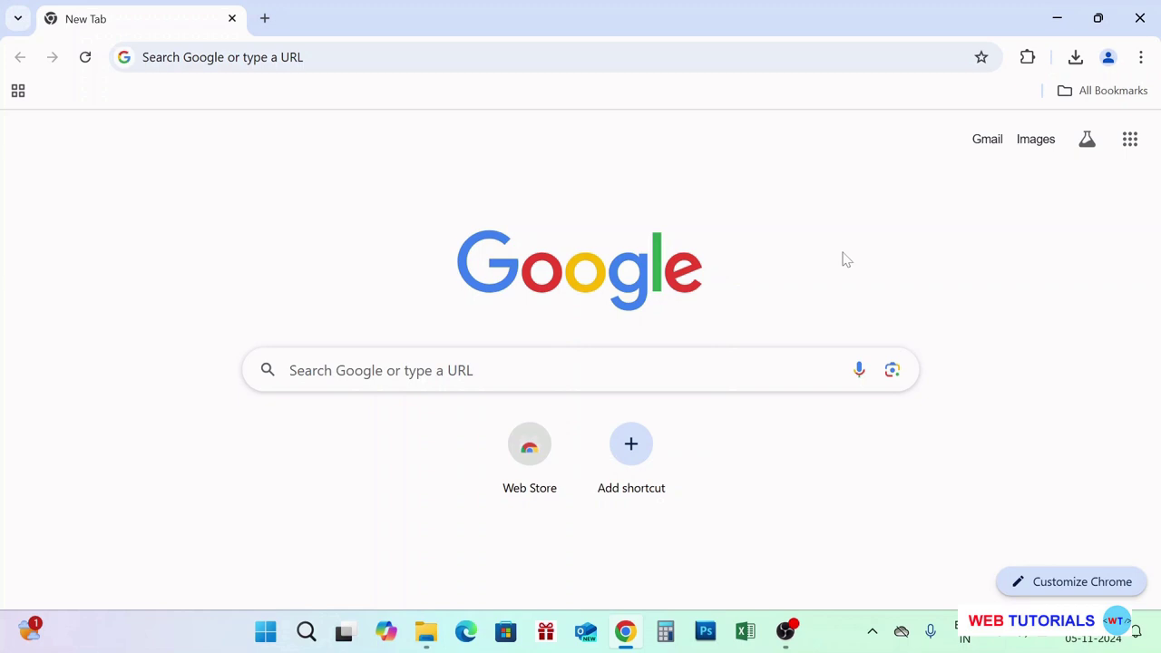
Search Google for "wamp server", removing the suggested "for windows 11" from the query.
click(347, 57)
text(wa)
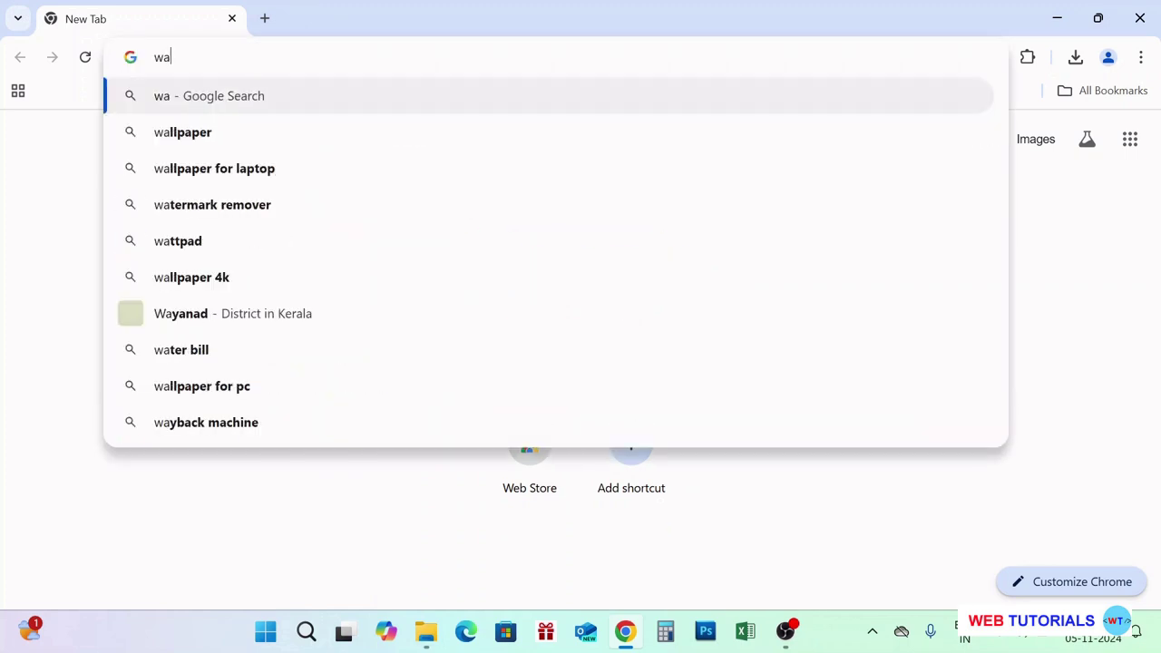
text(mp server)
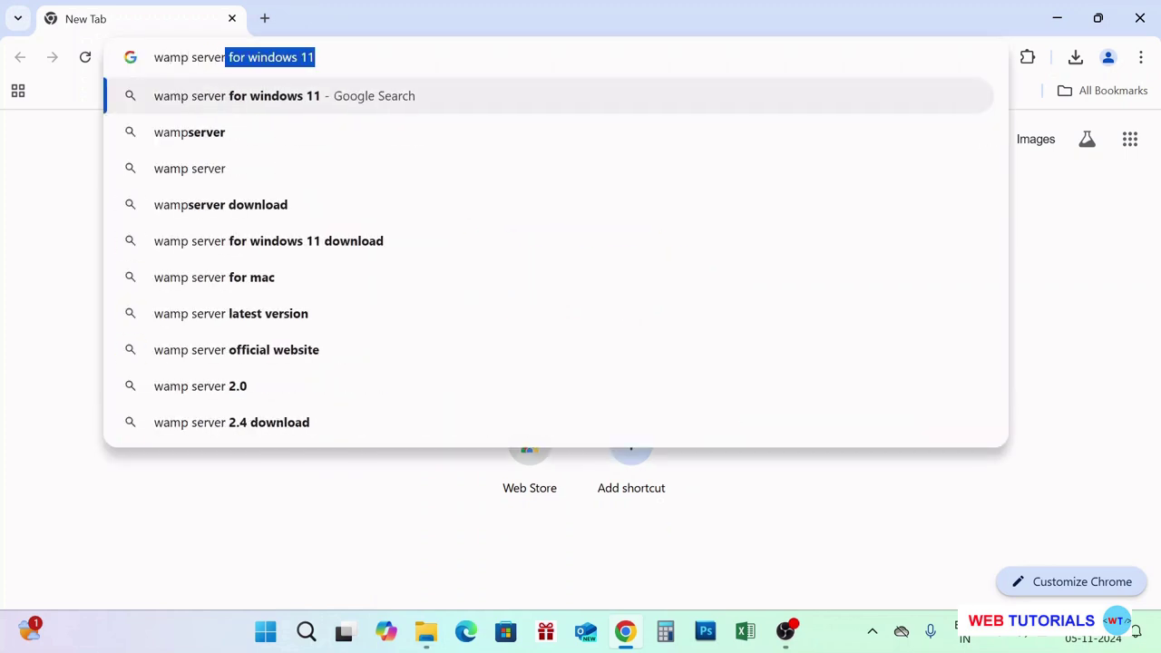
key(Return)
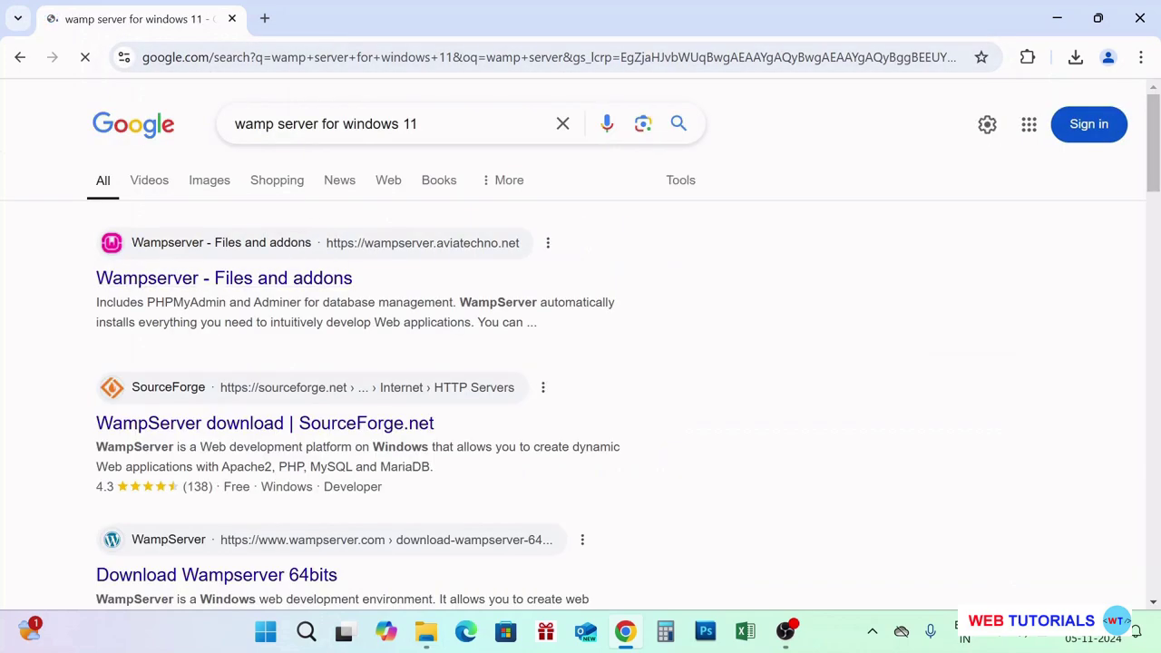
drag(323, 123, 443, 158)
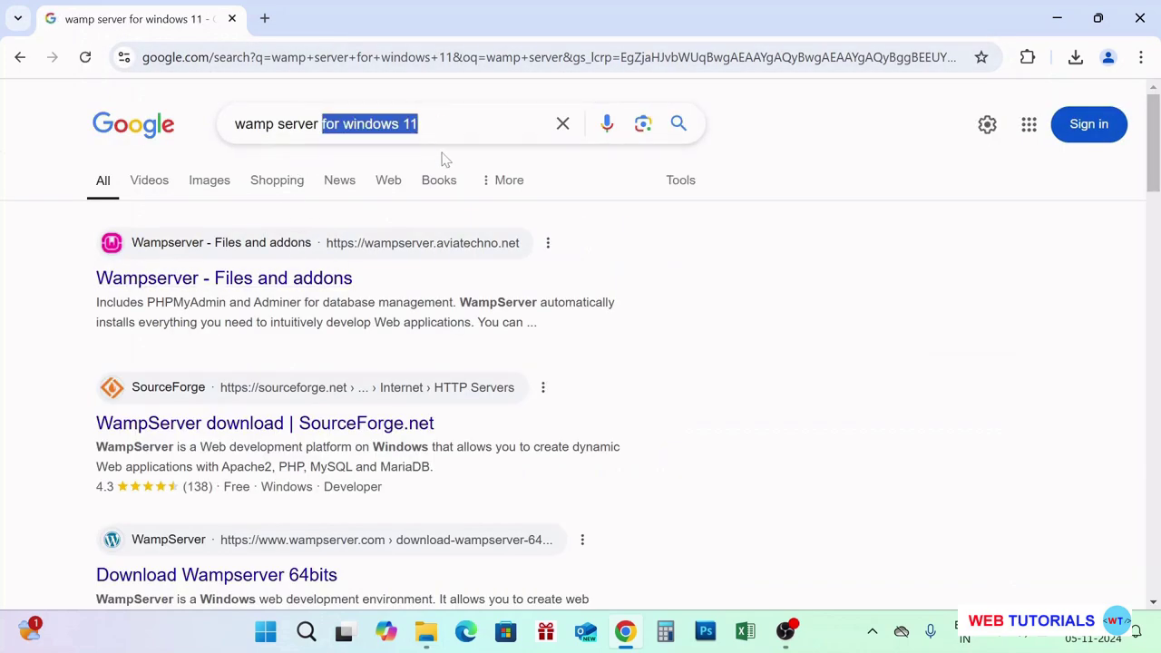
key(BackSpace)
key(Return)
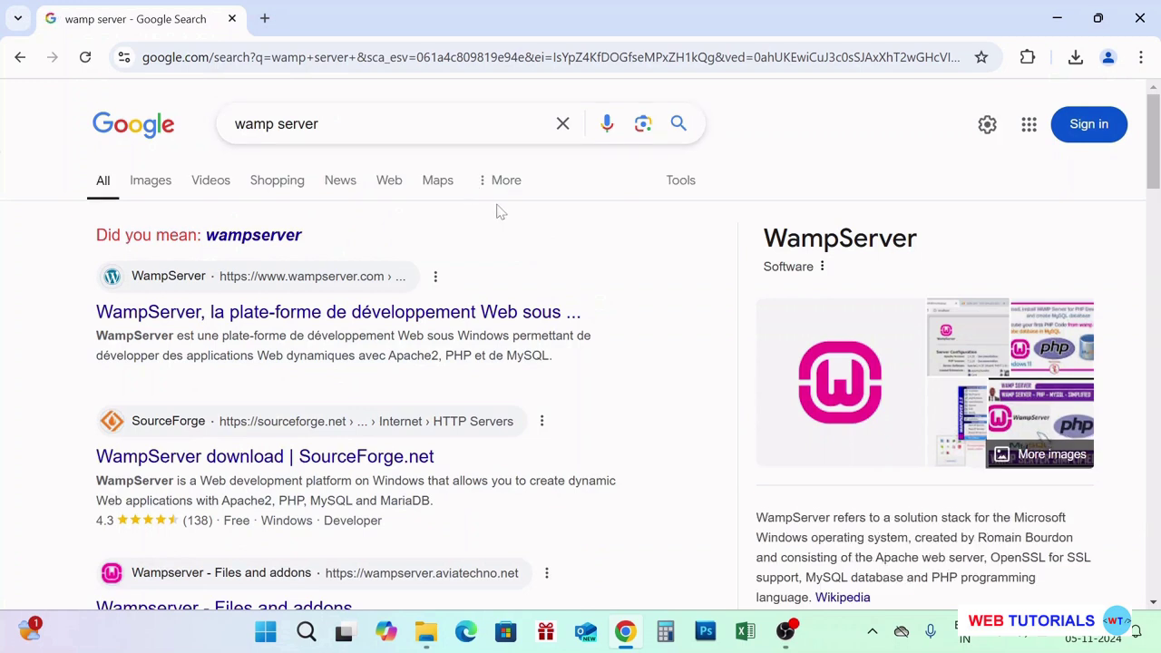
Open the official wampserver.com search result in a new browser tab and switch to it.
right_click(288, 323)
click(356, 339)
click(355, 34)
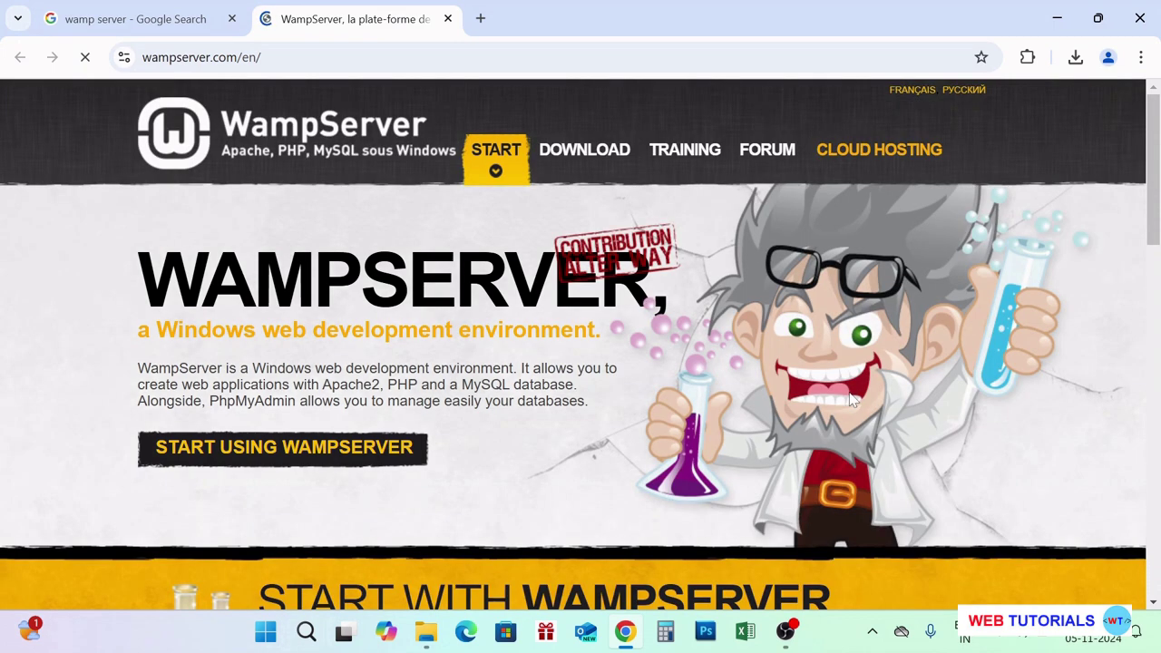
Download the WampServer 64 bits (x64) 3.3.5 installer directly, without filling in the registration form.
click(605, 154)
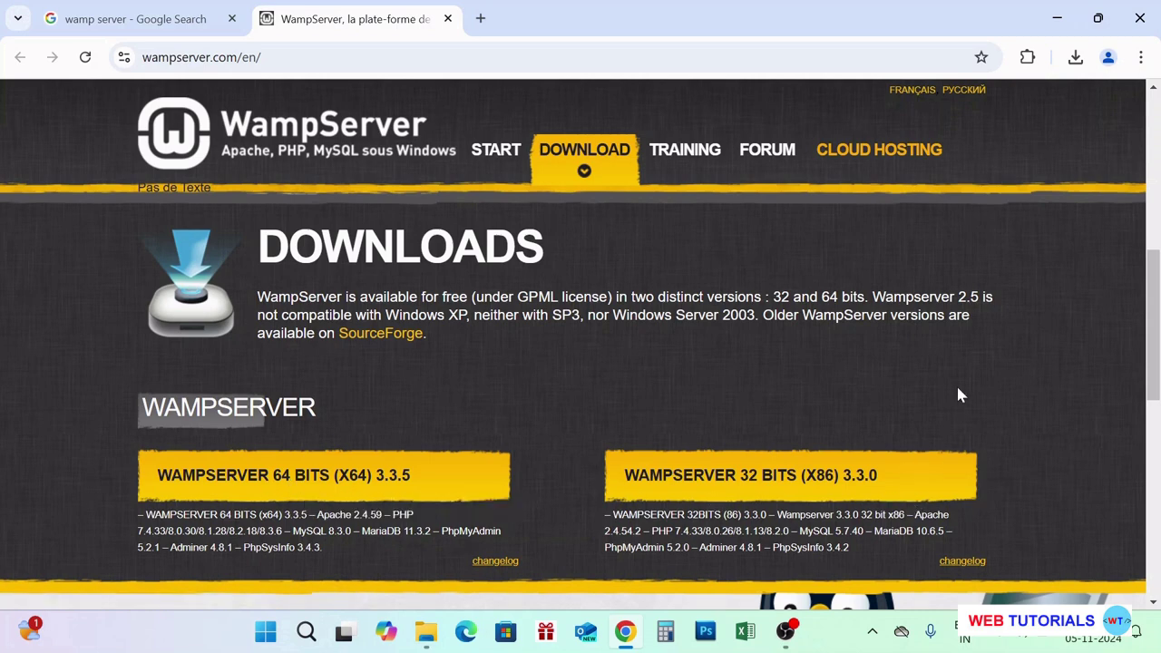
scroll(960, 395, down, 1)
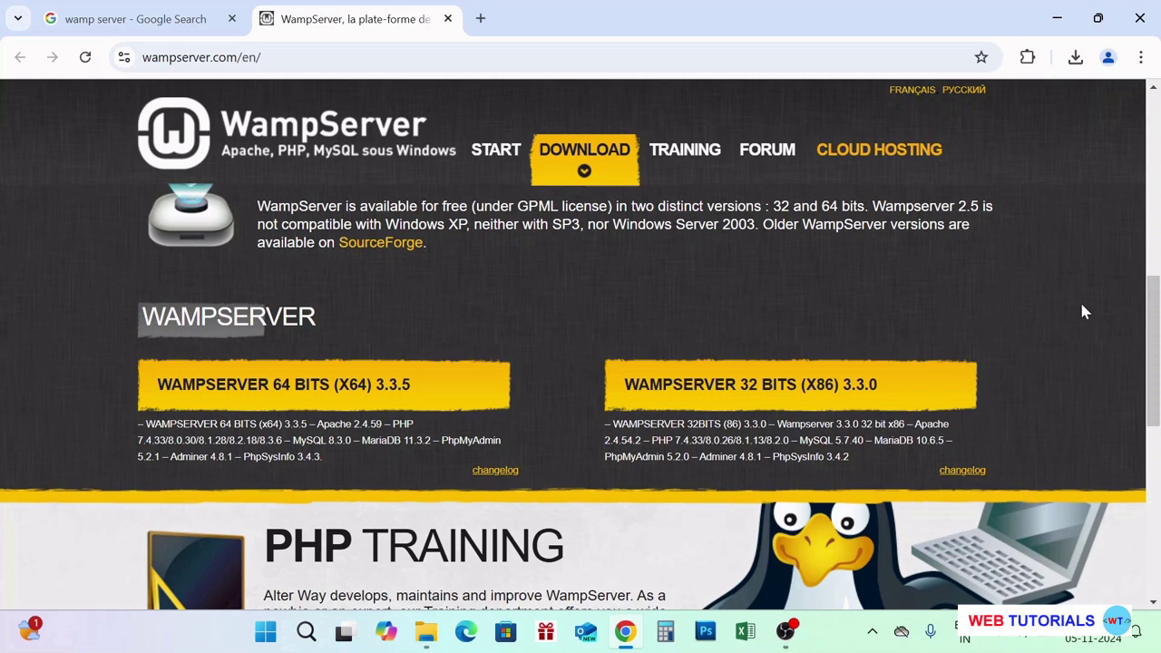
scroll(1080, 308, down, 1)
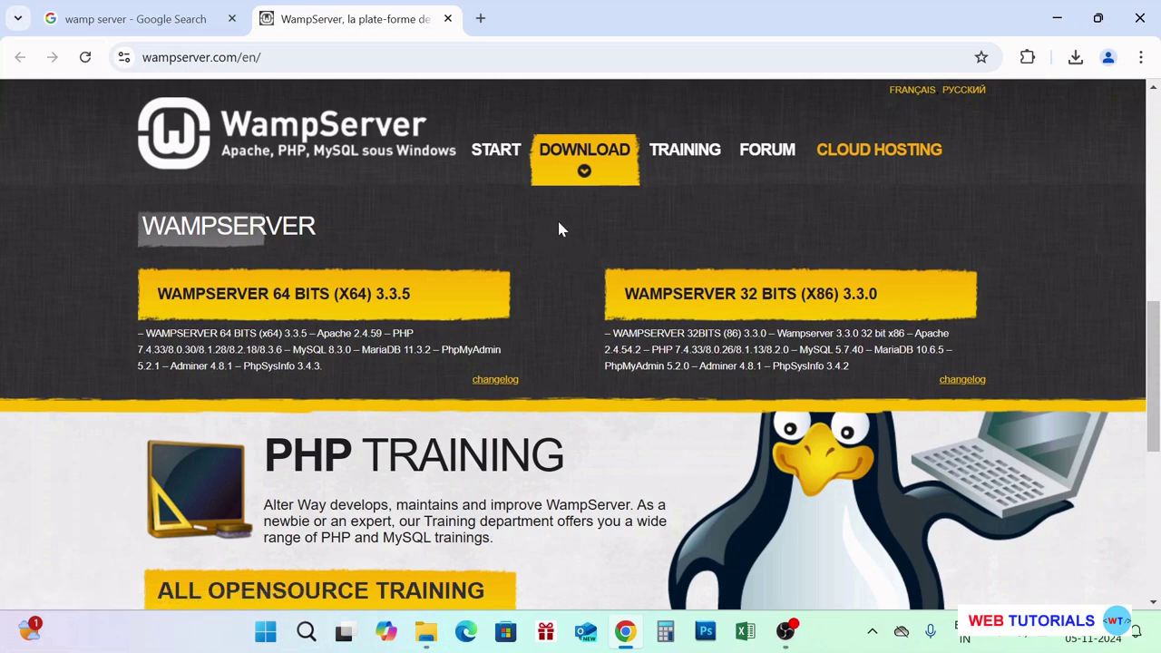
click(363, 312)
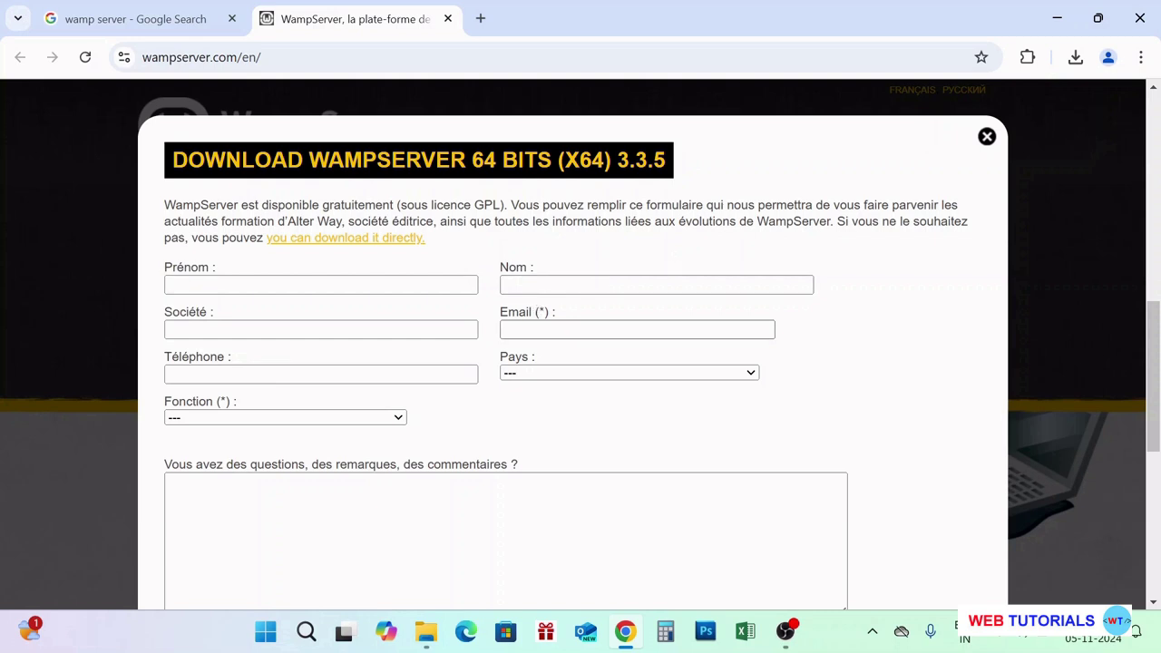
click(383, 242)
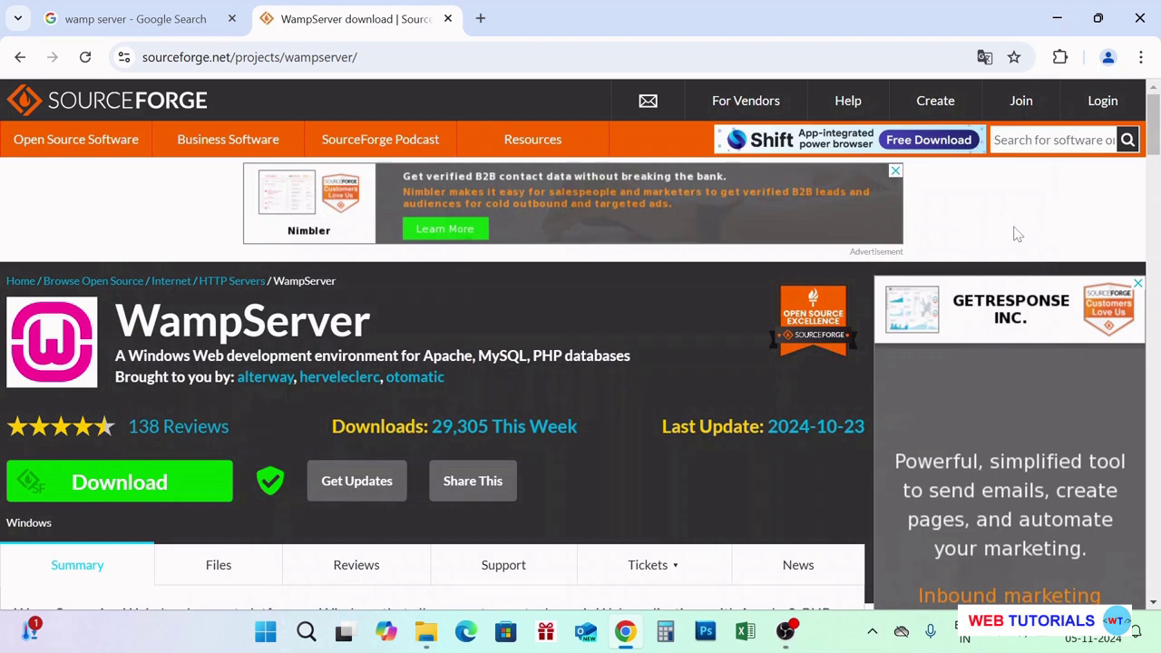
Run wampserver3.3.5_x64.exe from the Downloads folder with English as the setup language.
click(432, 638)
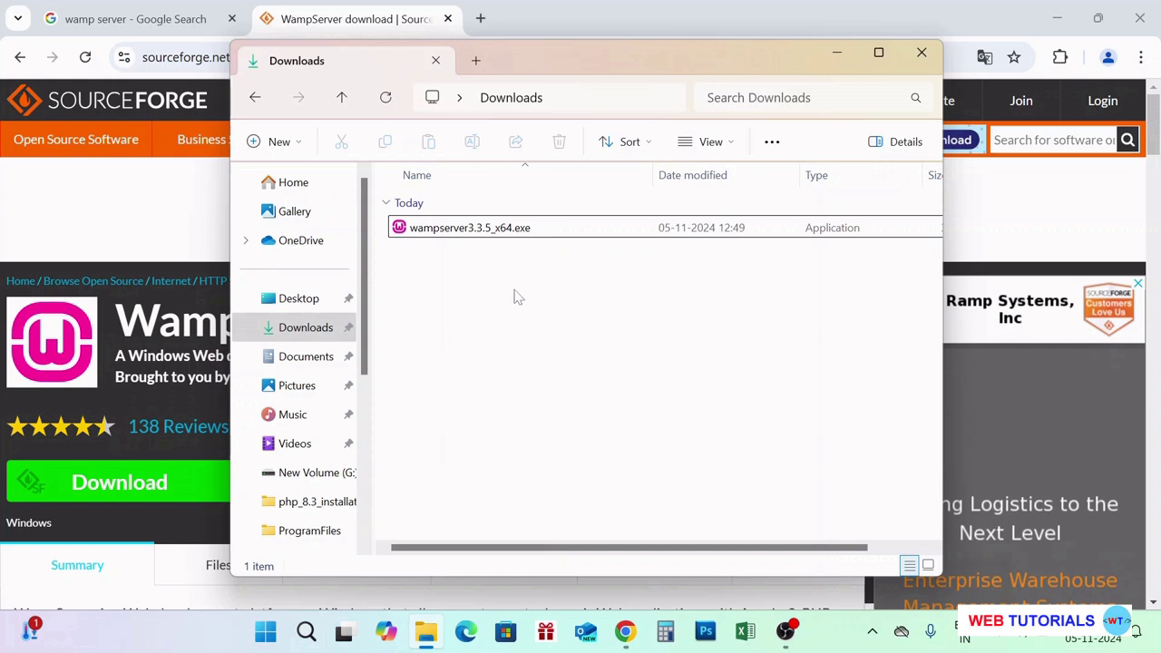
click(524, 235)
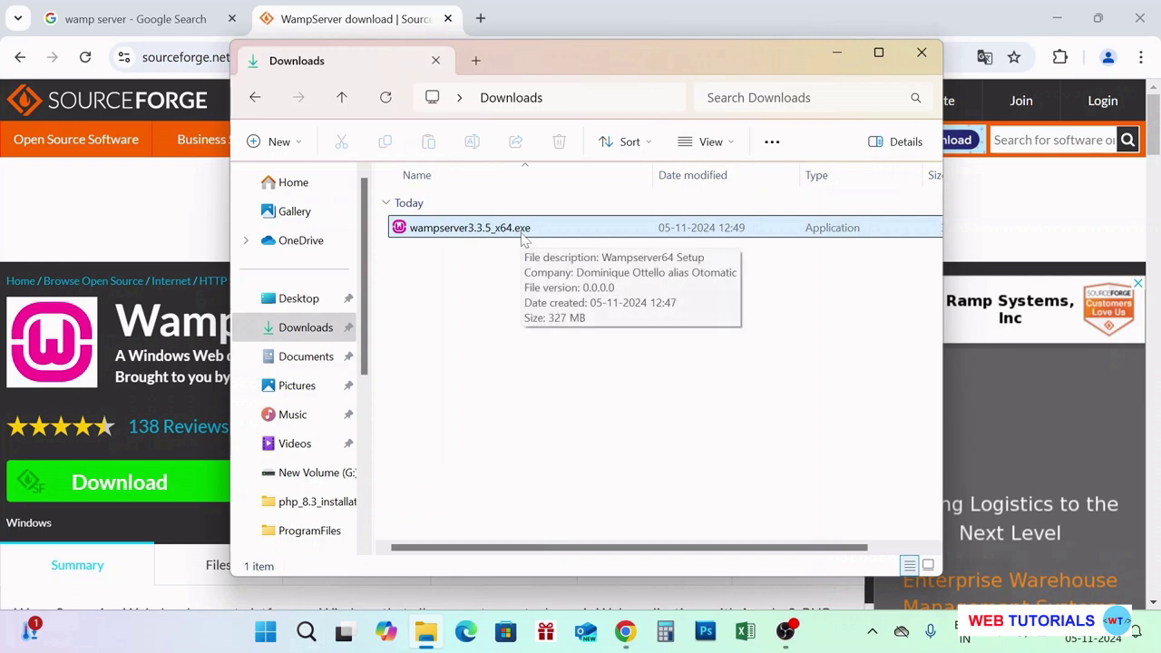
double_click(524, 232)
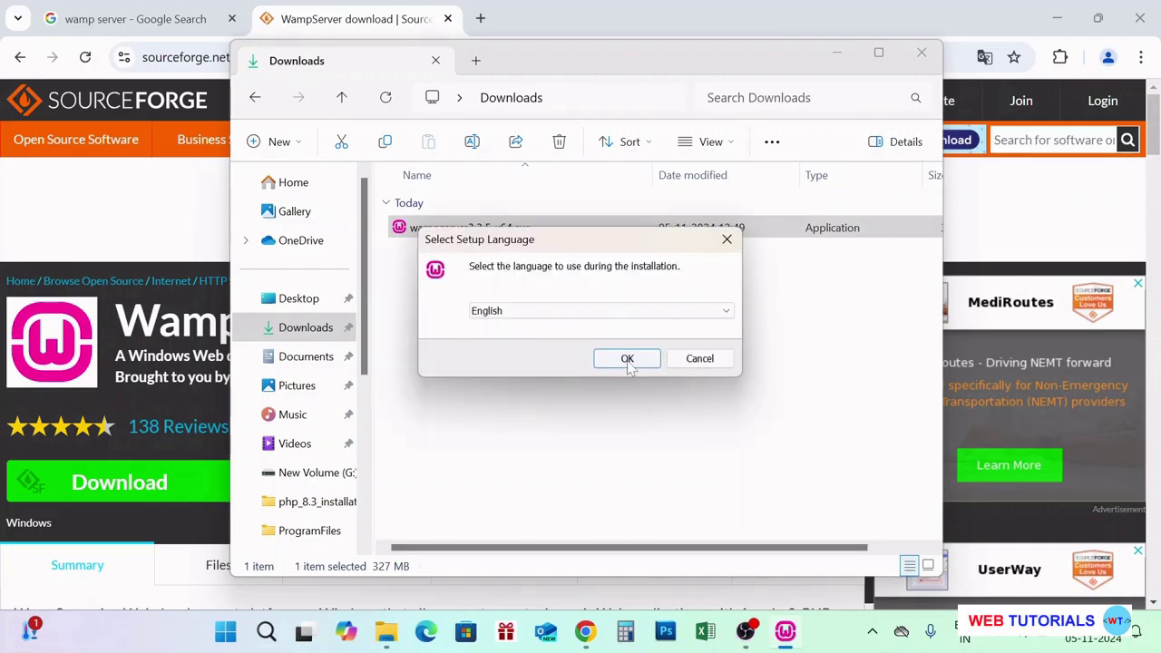
click(629, 366)
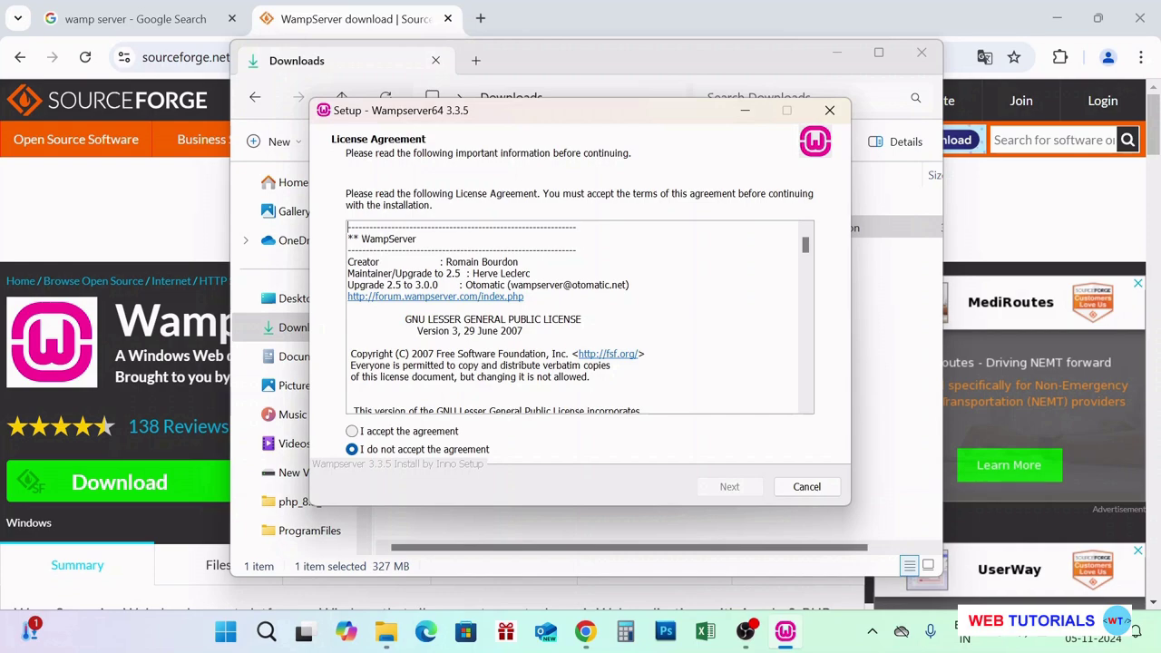
Review and accept the Wampserver64 license agreement and continue to the installation information.
scroll(580, 318, down, 20)
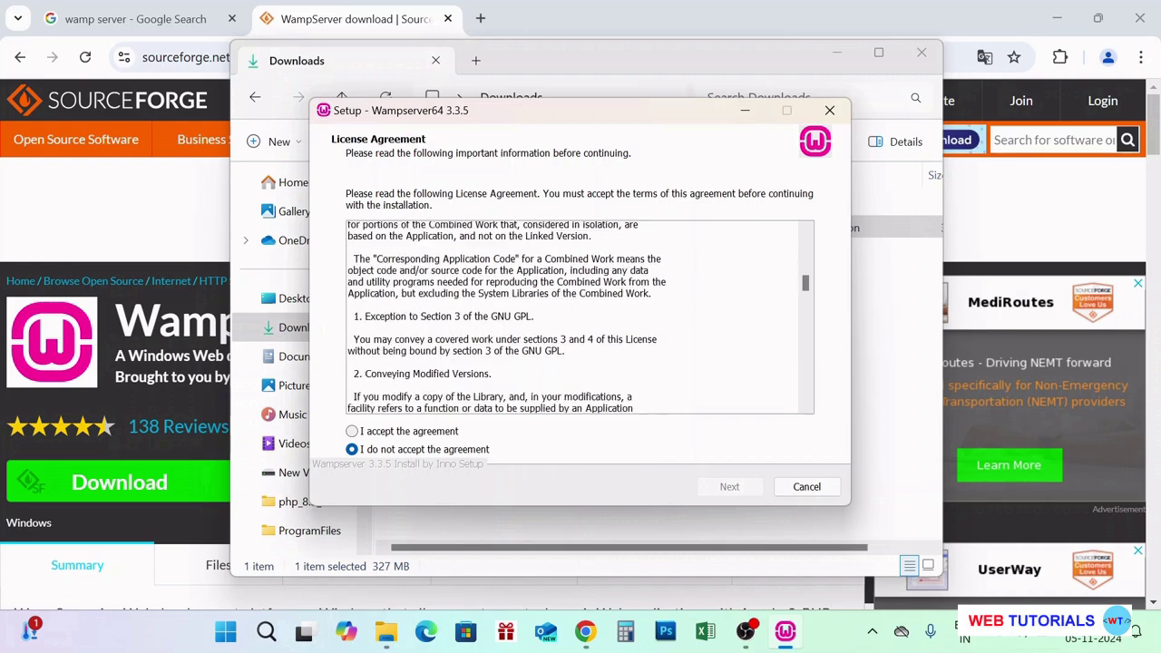
scroll(581, 318, down, 5)
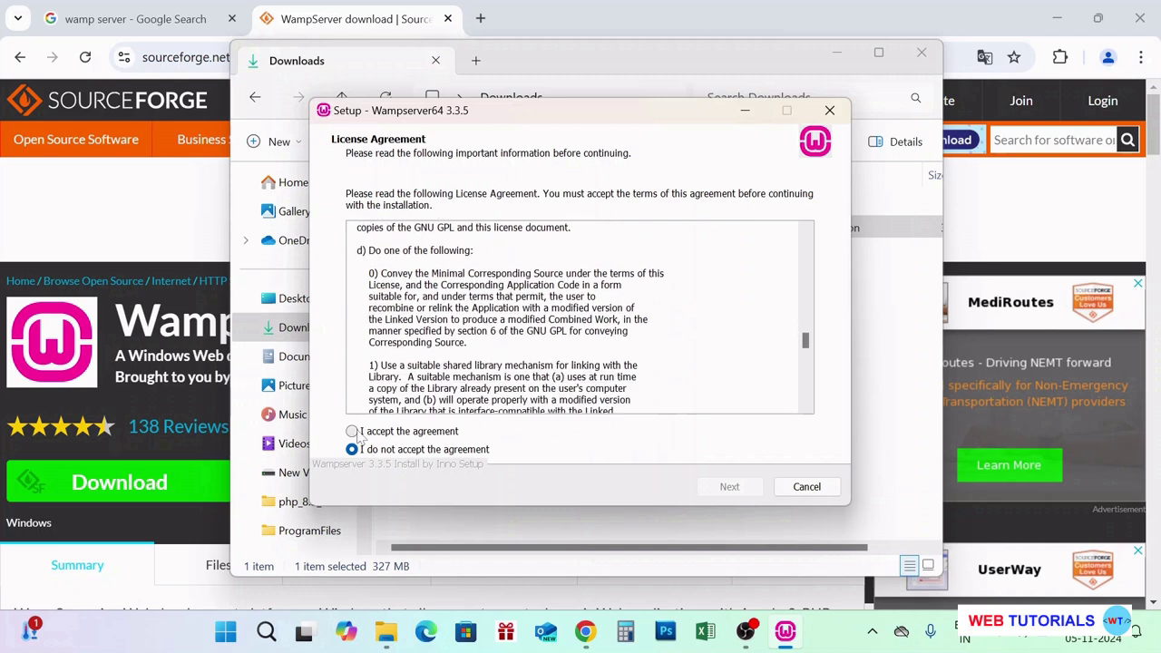
click(354, 432)
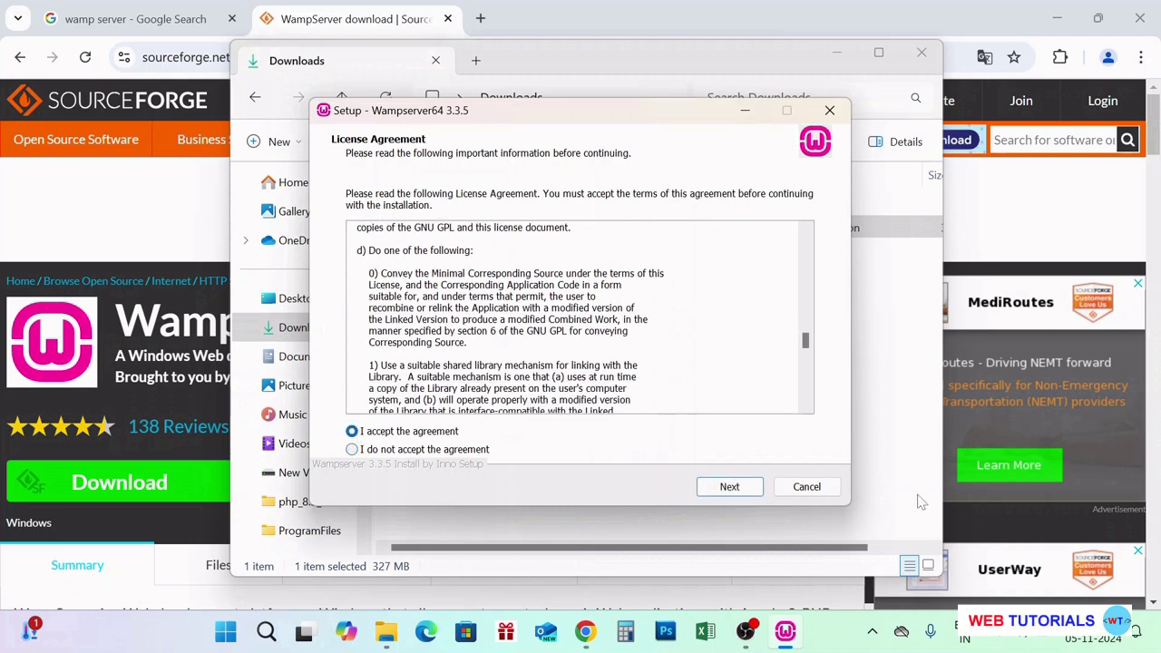
click(737, 489)
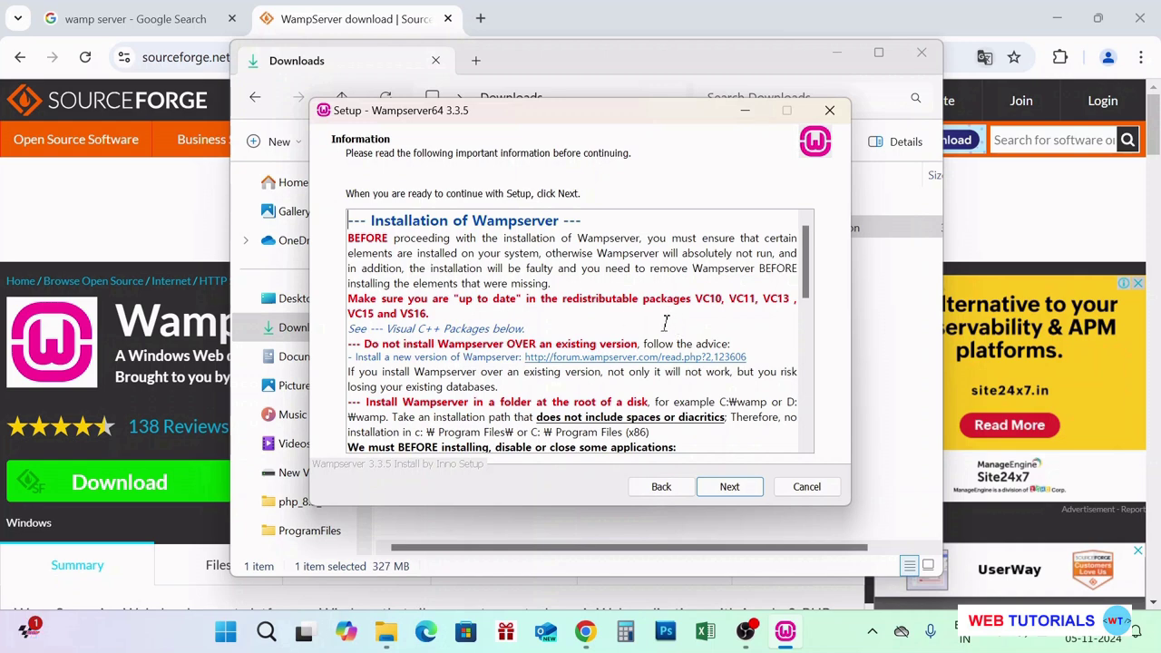
Read the installation prerequisites through to the Visual C++ Packages section and copy the check_vcredist.exe link.
scroll(665, 323, down, 2)
scroll(578, 332, down, 1)
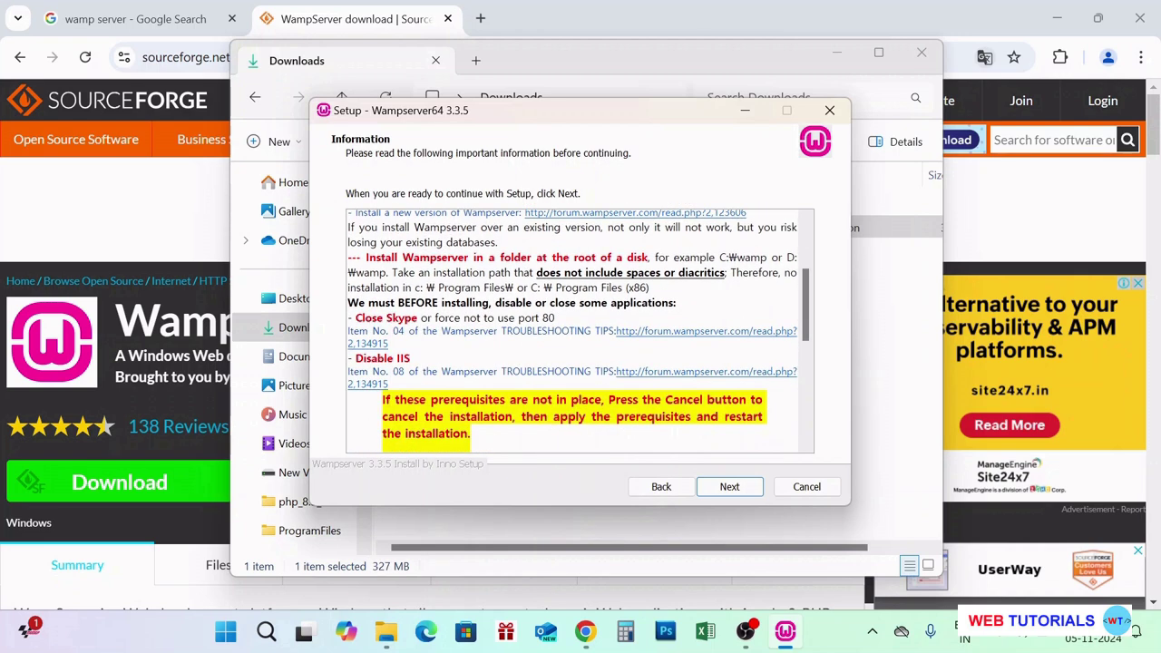
scroll(578, 331, down, 5)
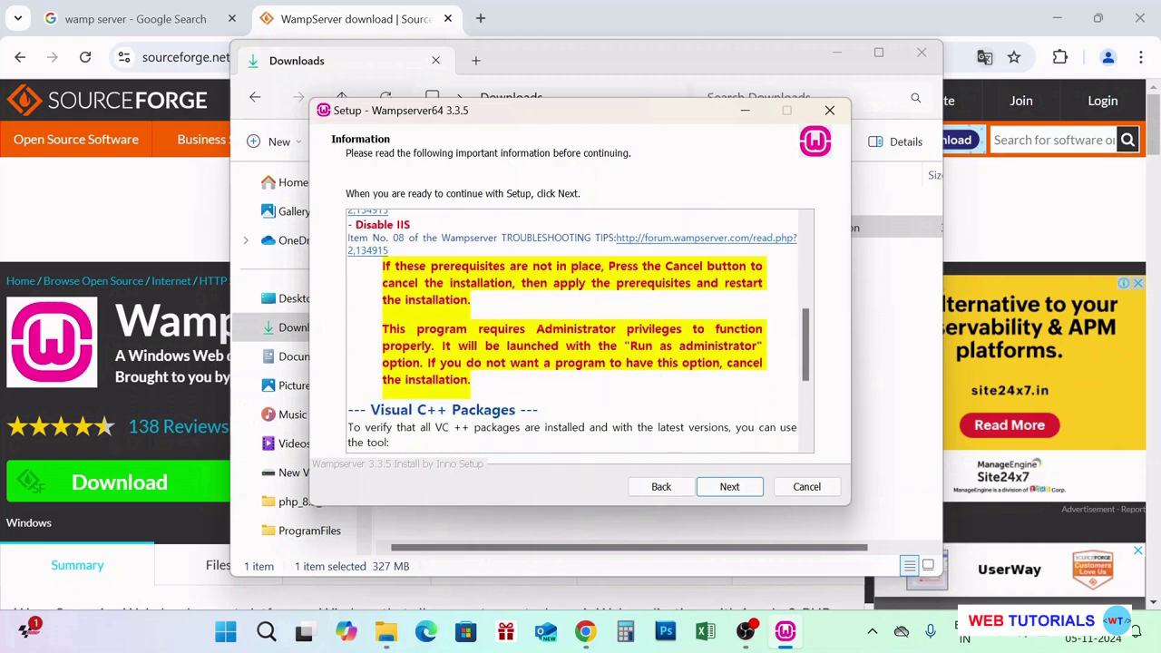
scroll(578, 332, down, 1)
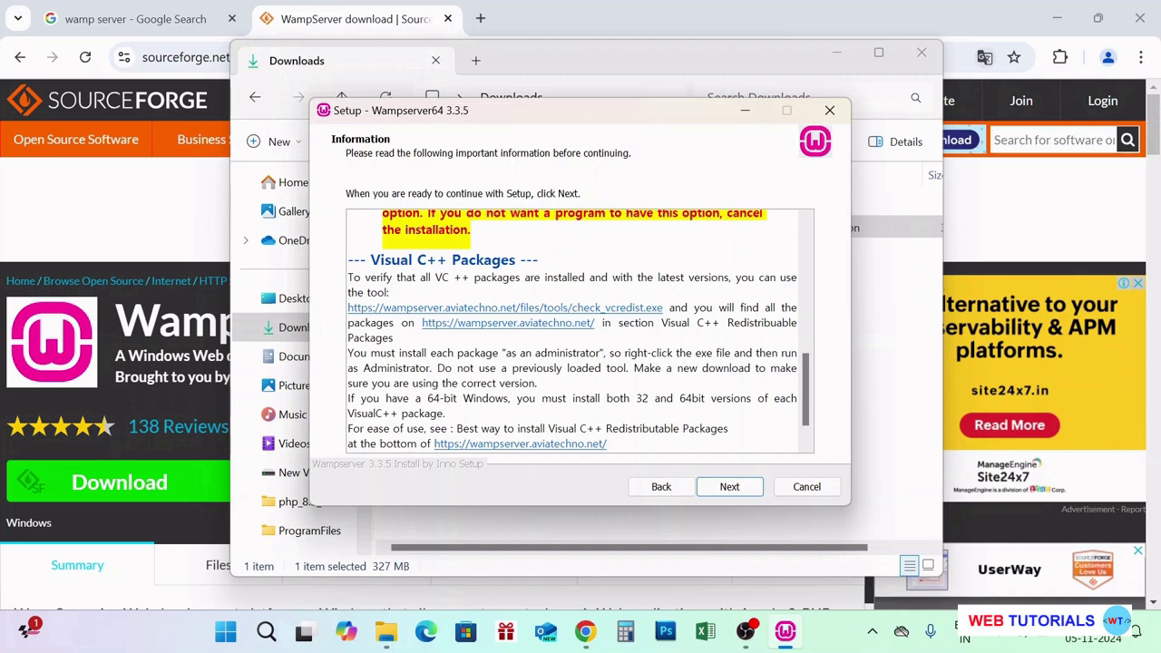
drag(657, 277, 765, 278)
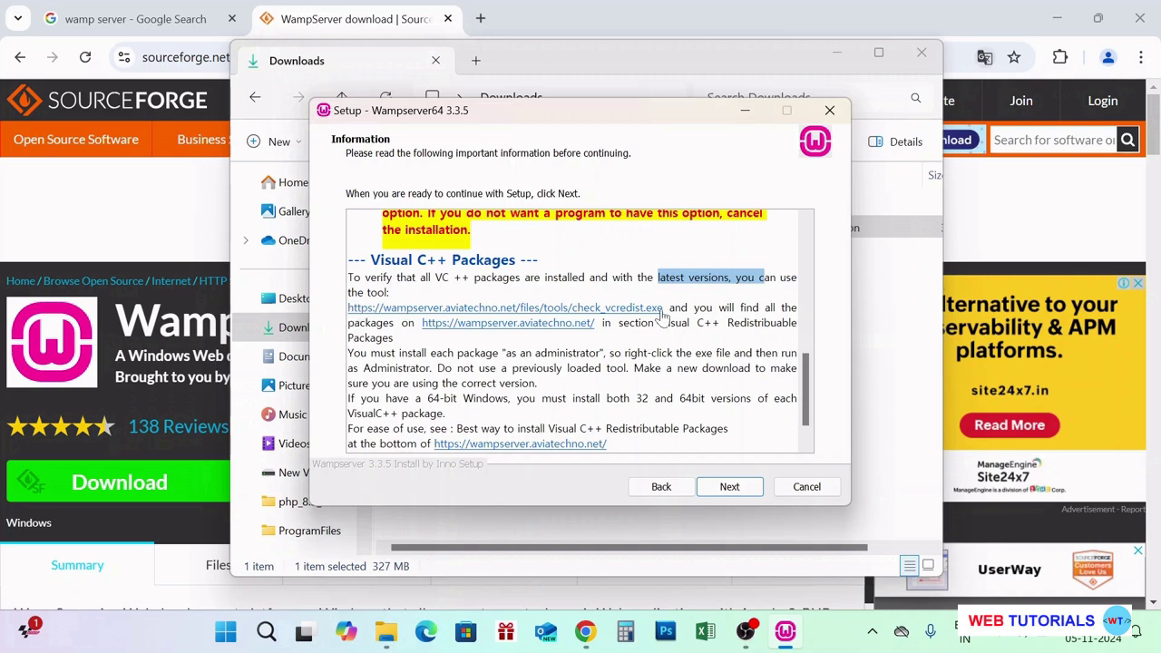
drag(664, 308, 347, 309)
key(ctrl+c)
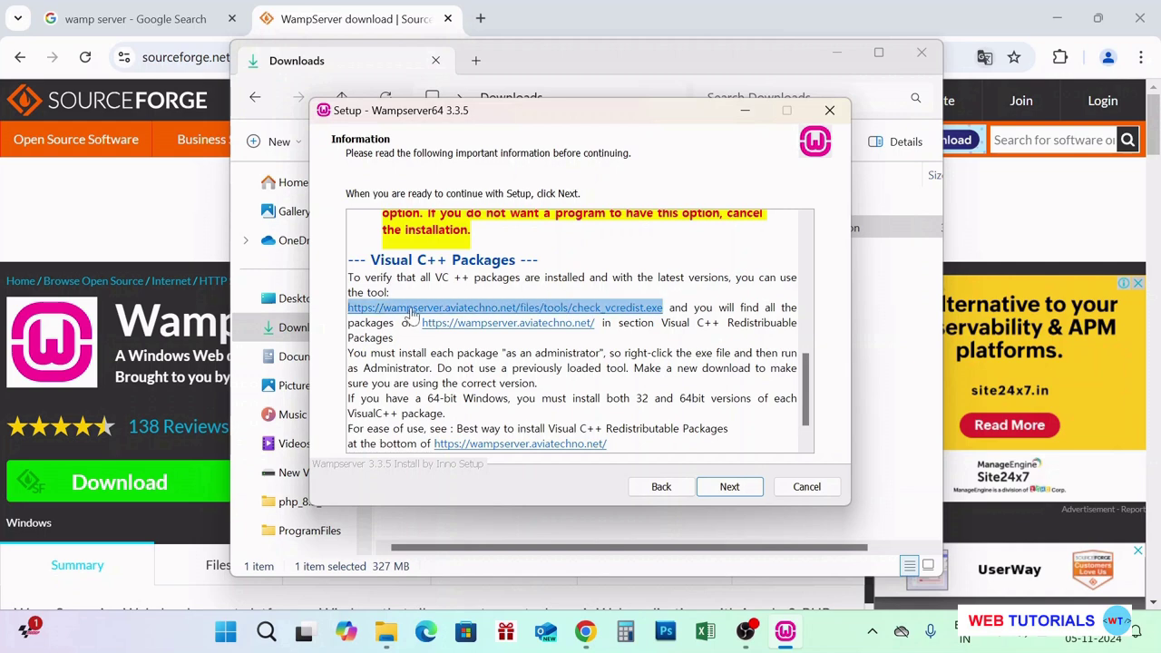
Download check_vcredist.exe by opening the copied link in a new Chrome tab.
click(481, 18)
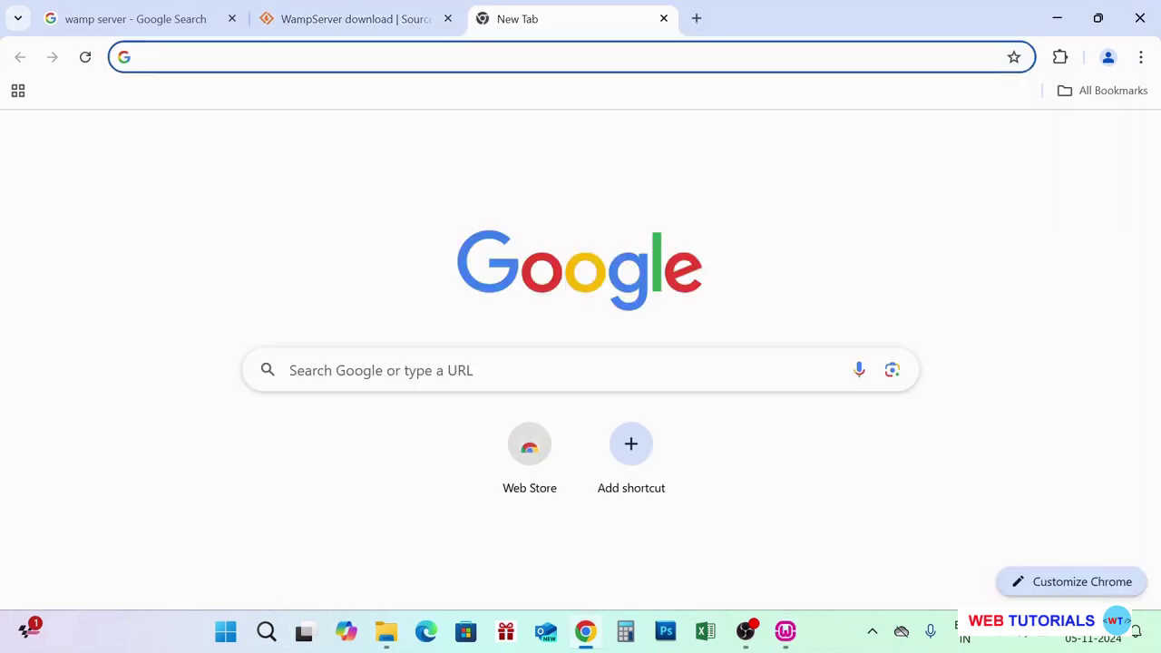
key(ctrl+v)
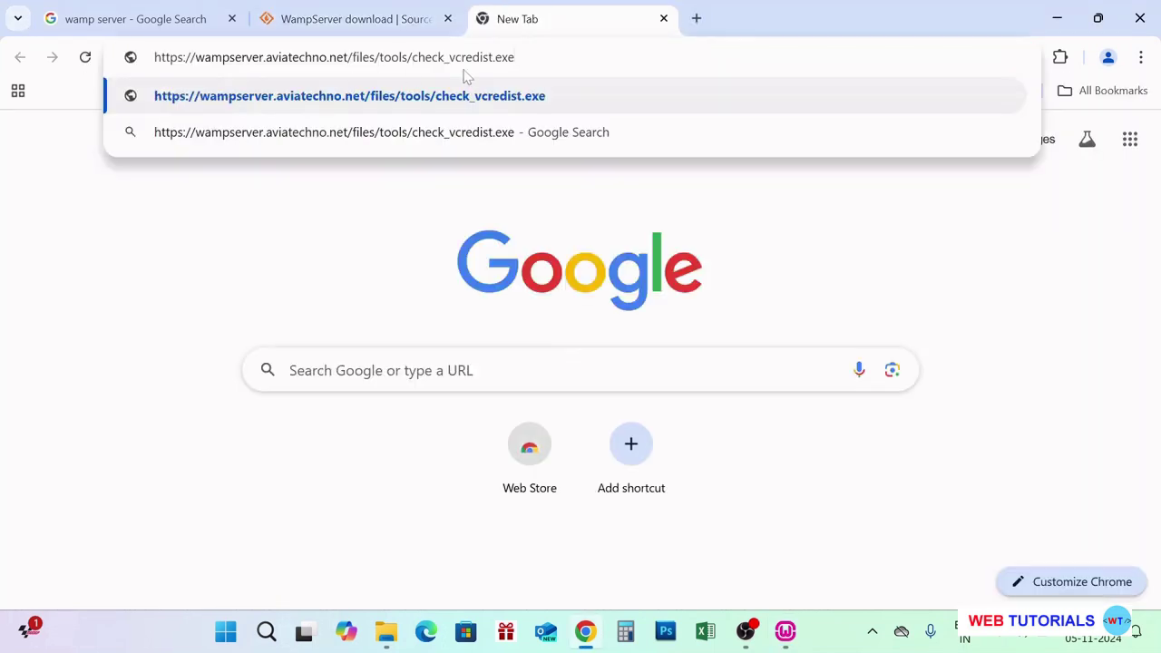
key(Return)
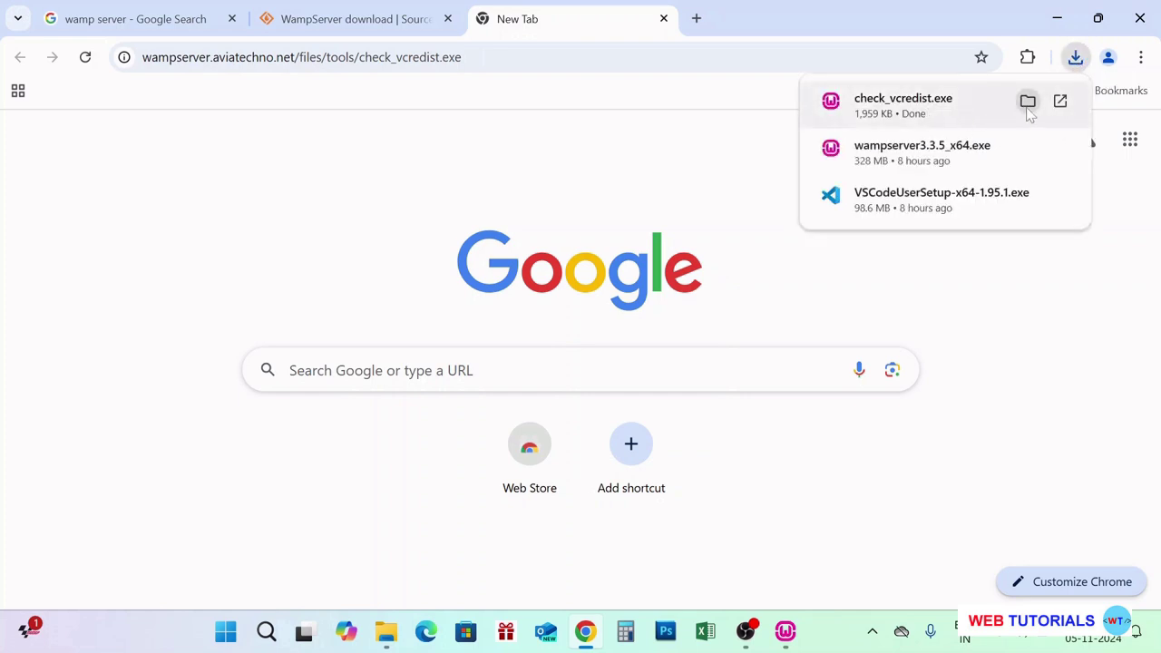
Run the downloaded check_vcredist.exe in English, decline PHP 5.3 or 5.4 use, and check the installed VC++ packages.
click(1028, 110)
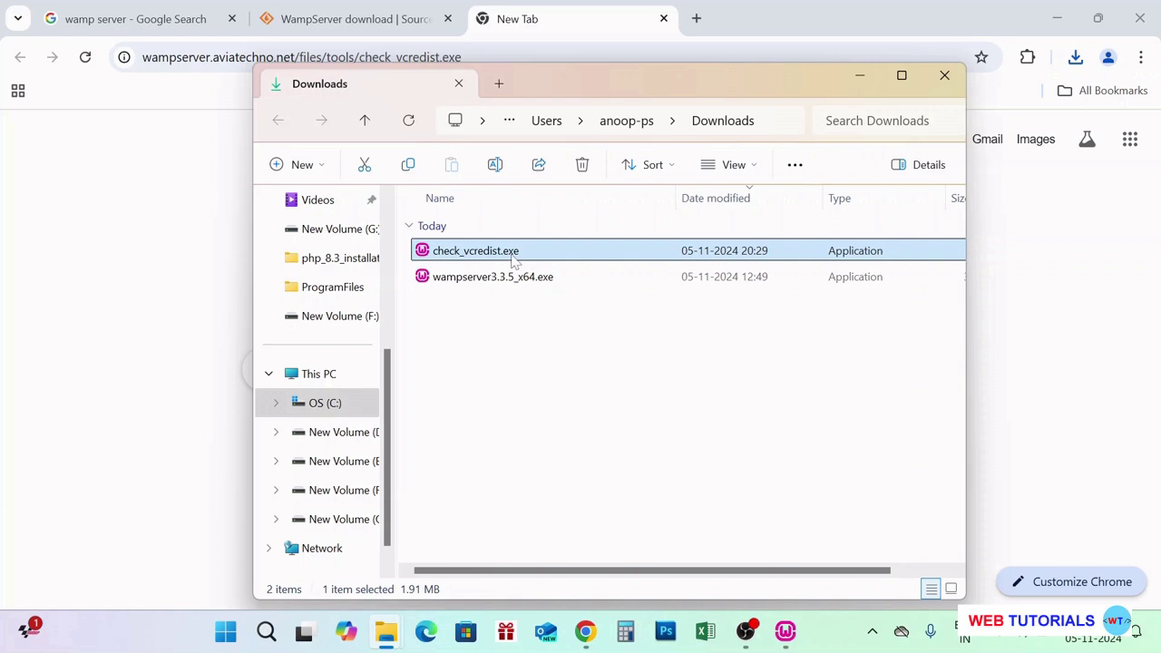
double_click(513, 254)
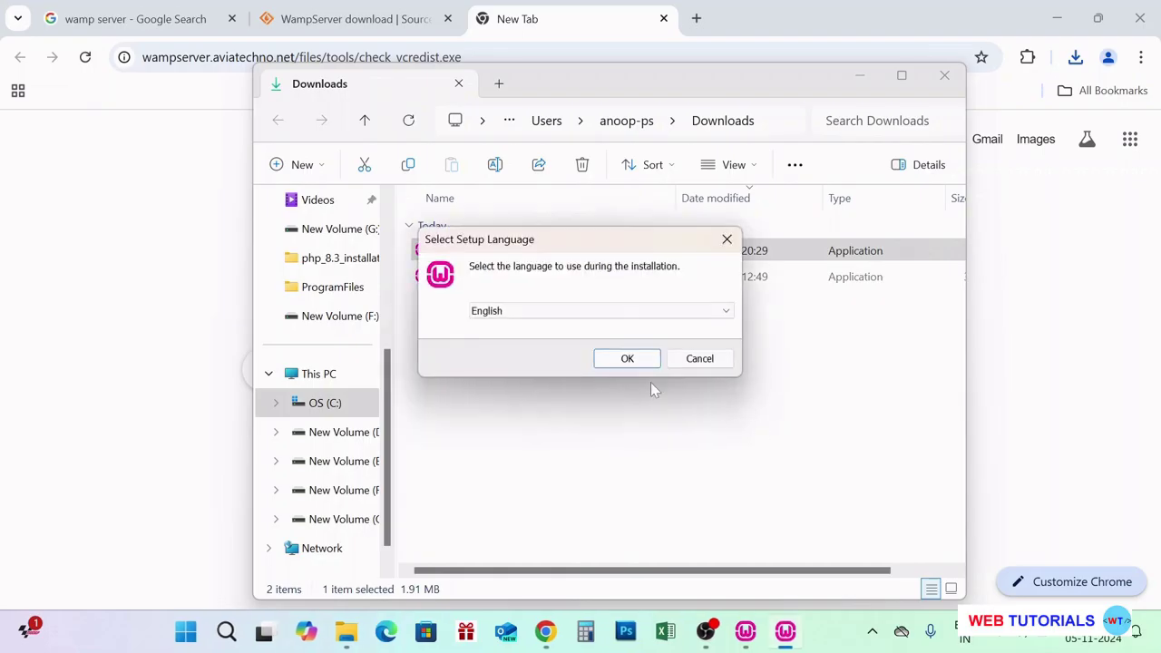
click(641, 361)
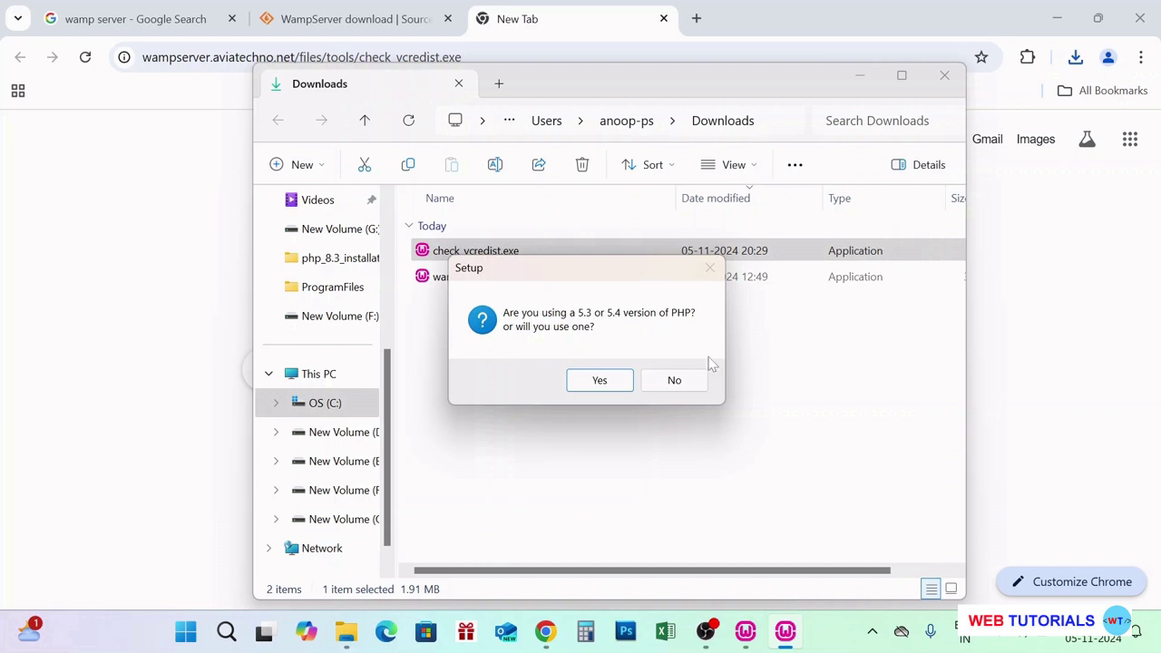
click(677, 381)
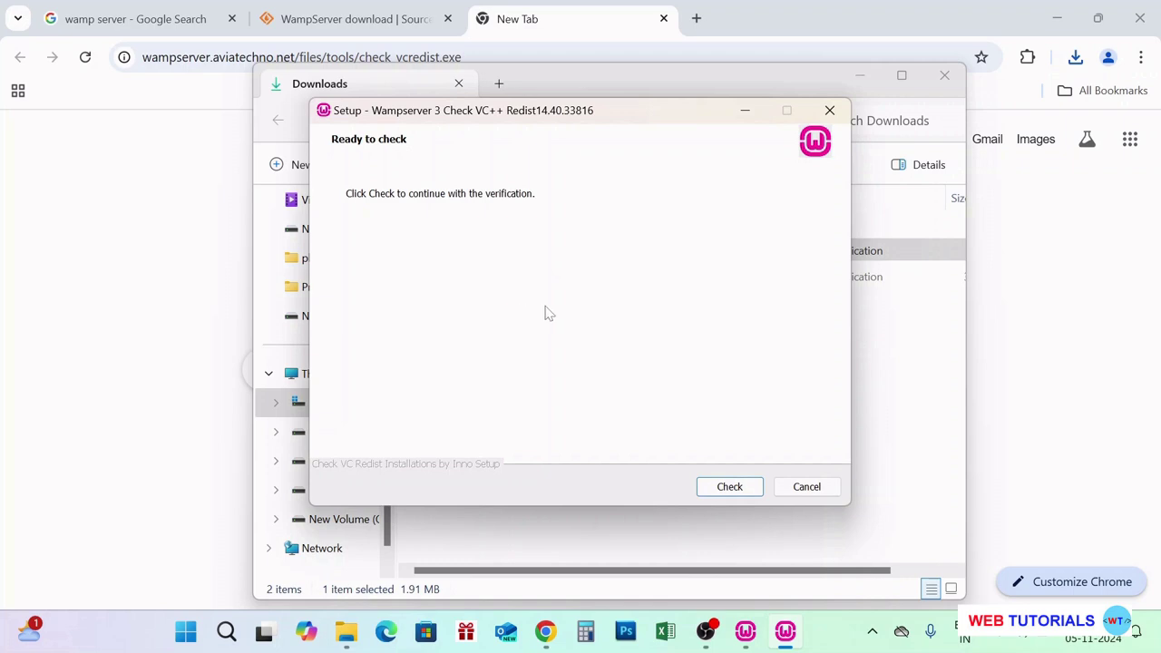
click(731, 489)
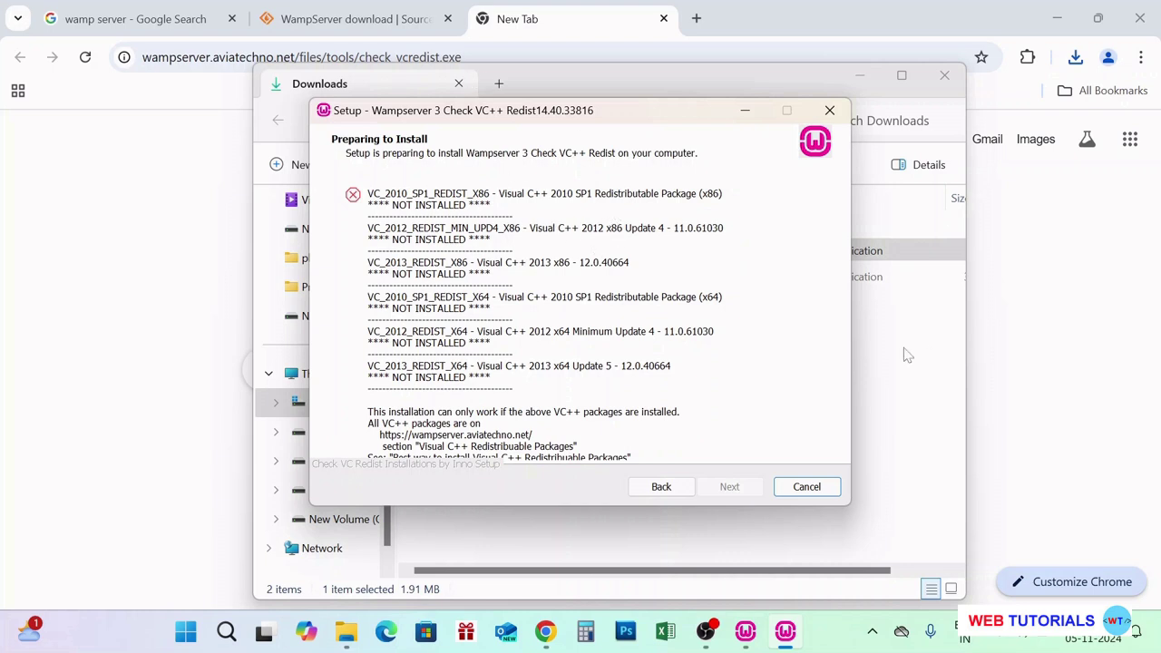
click(748, 634)
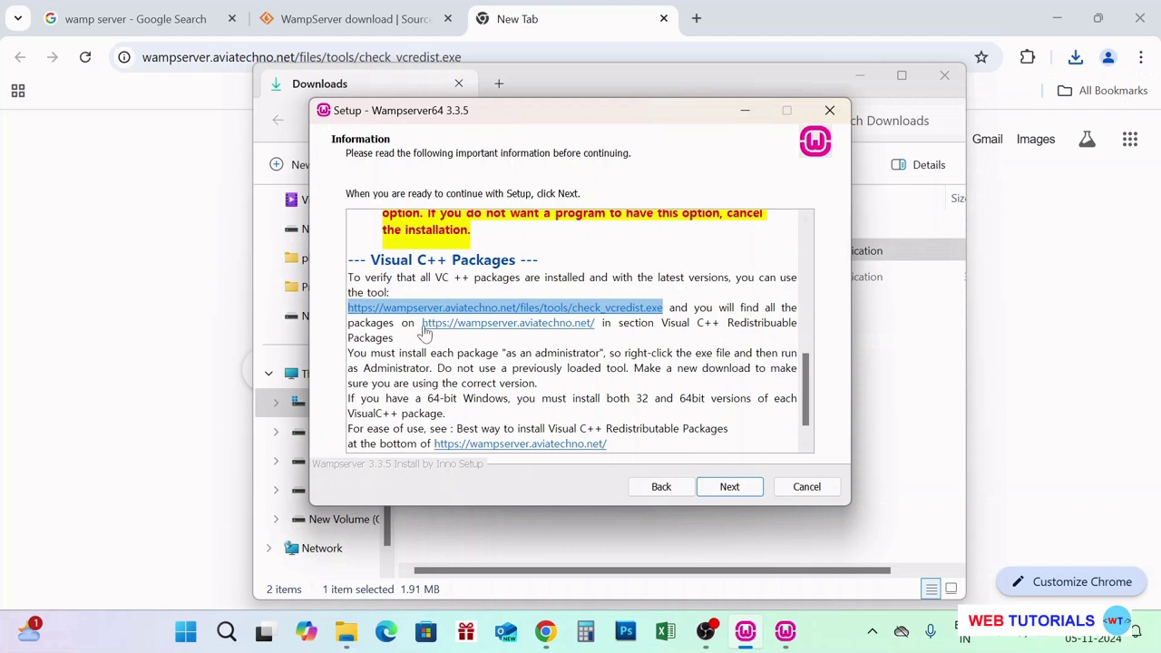
drag(423, 323, 595, 323)
key(ctrl+c)
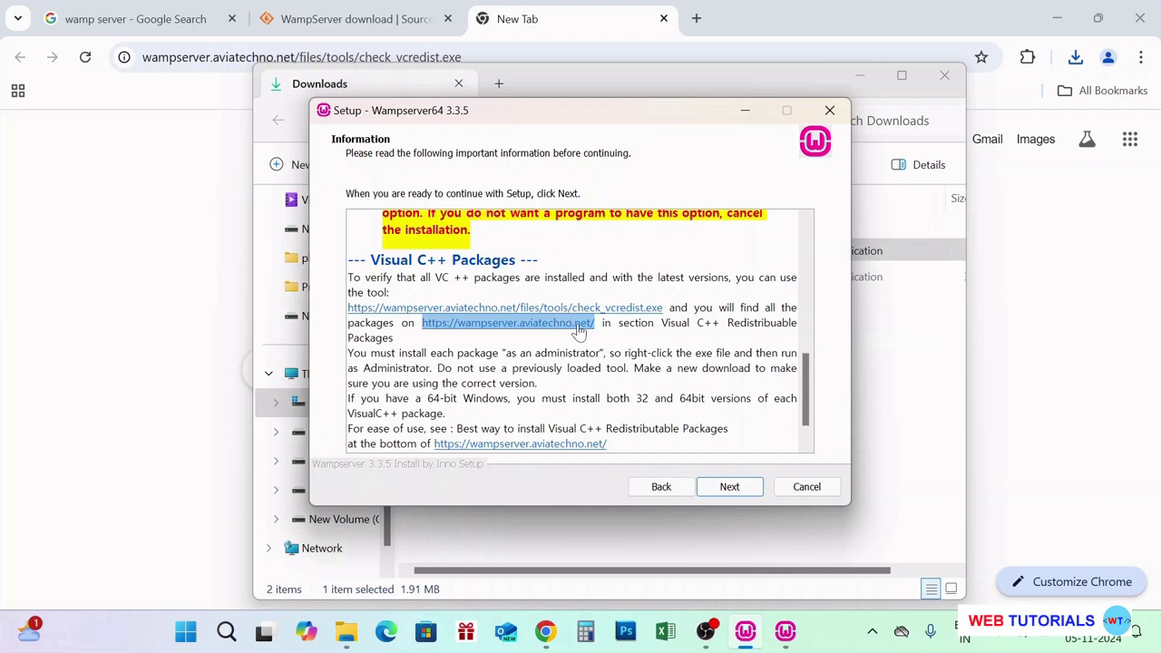
click(696, 18)
key(ctrl+v)
key(Return)
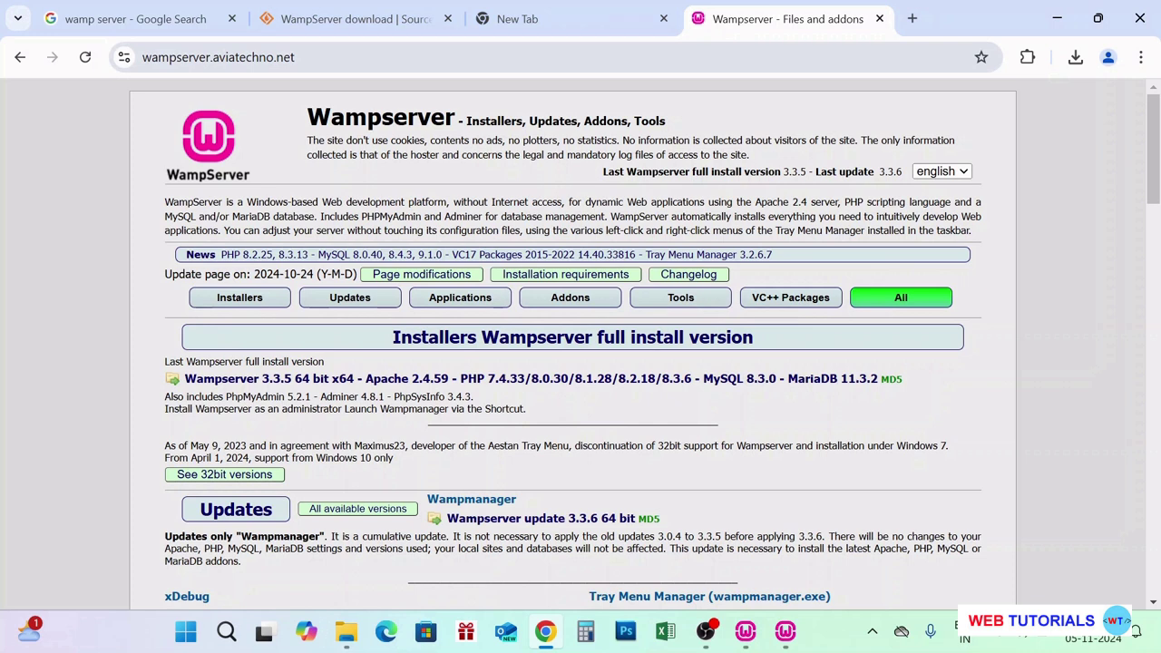
Show the VC++ Packages section of the Wampserver site and download the All VC Redistributable Packages (x86_x64) (32 & 64bits) zip.
click(795, 307)
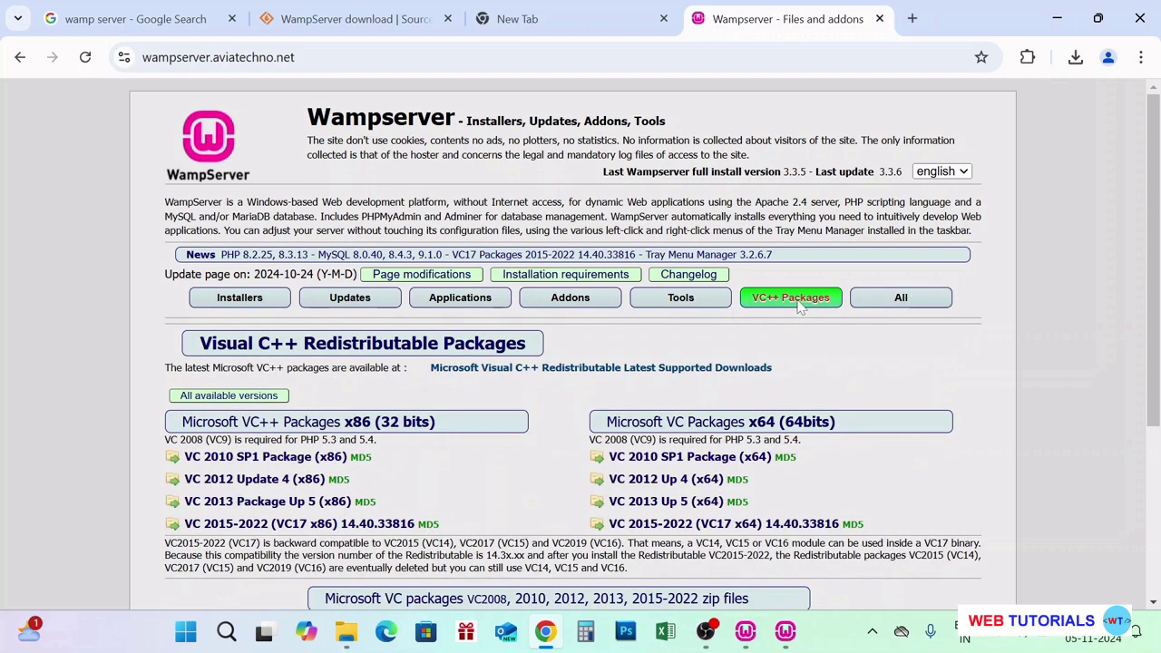
scroll(800, 310, down, 1)
scroll(800, 311, down, 1)
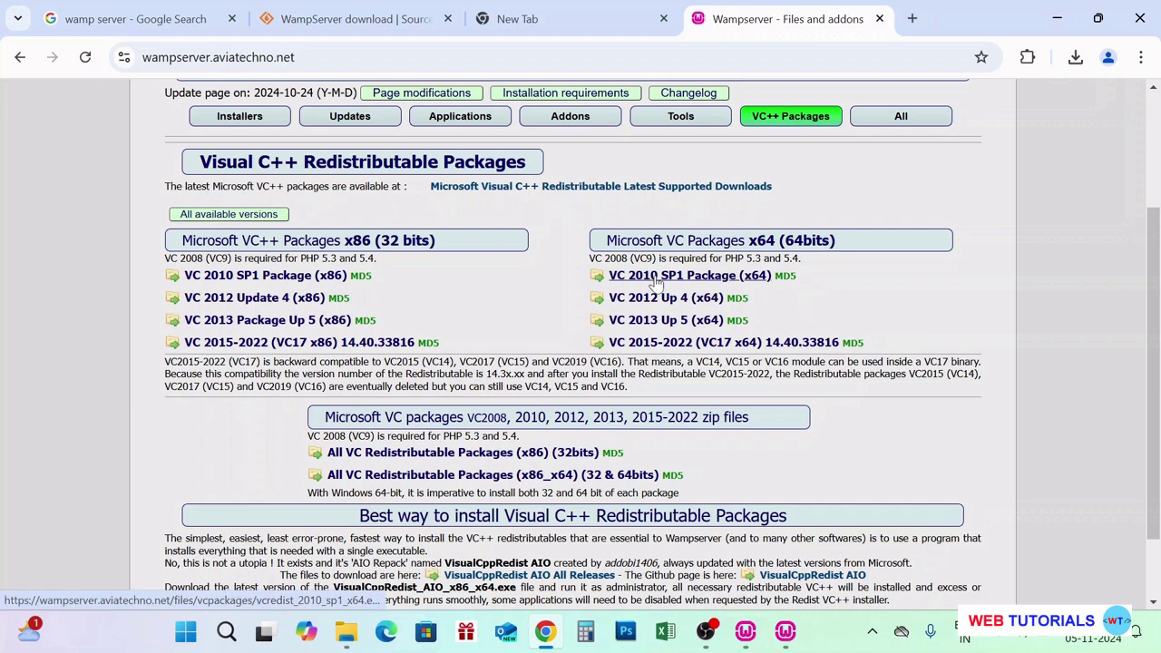
scroll(655, 283, down, 1)
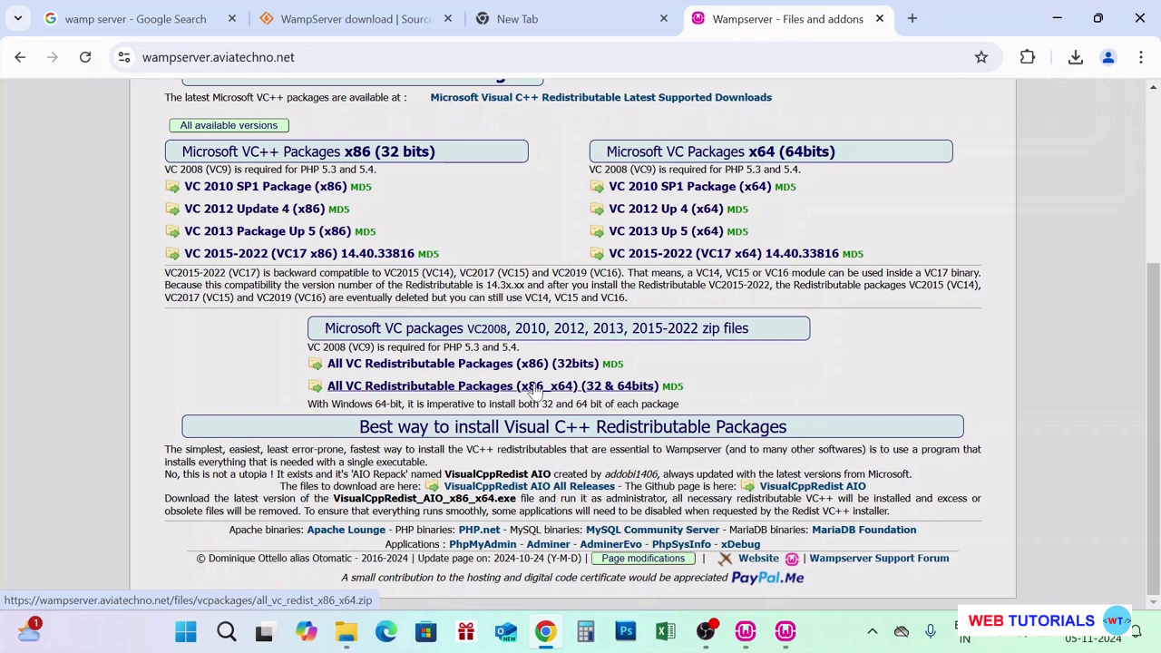
click(487, 387)
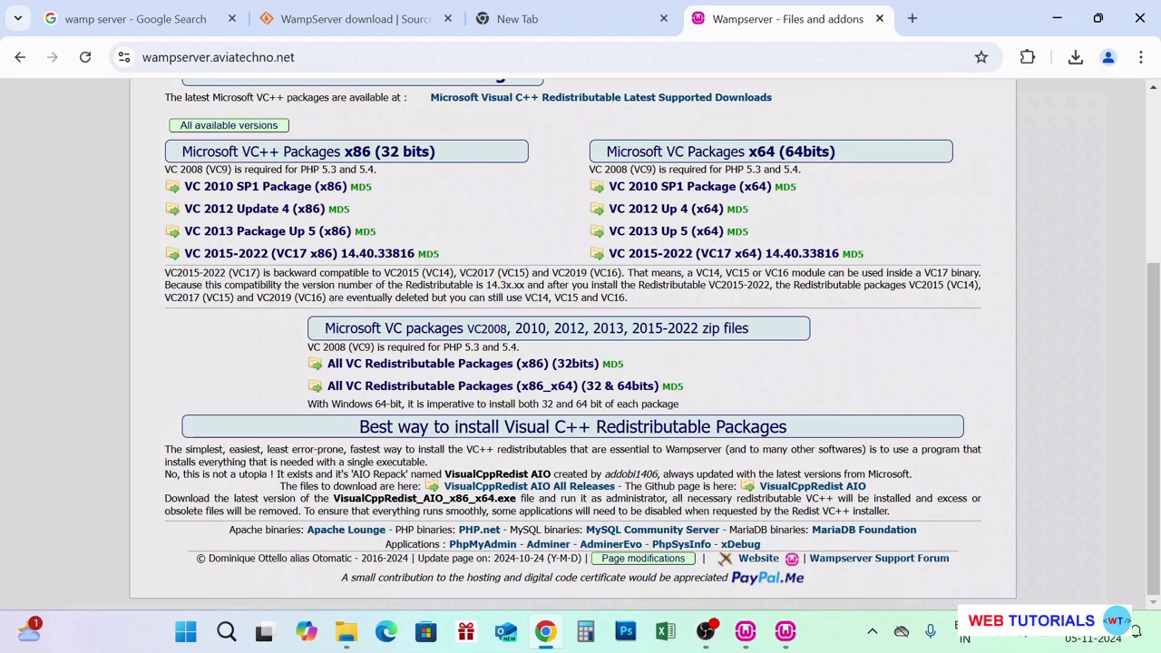
Extract all_vc_redist_x86_x64.zip from the Downloads folder into its default all_vc_redist_x86_x64 folder.
click(346, 635)
click(470, 554)
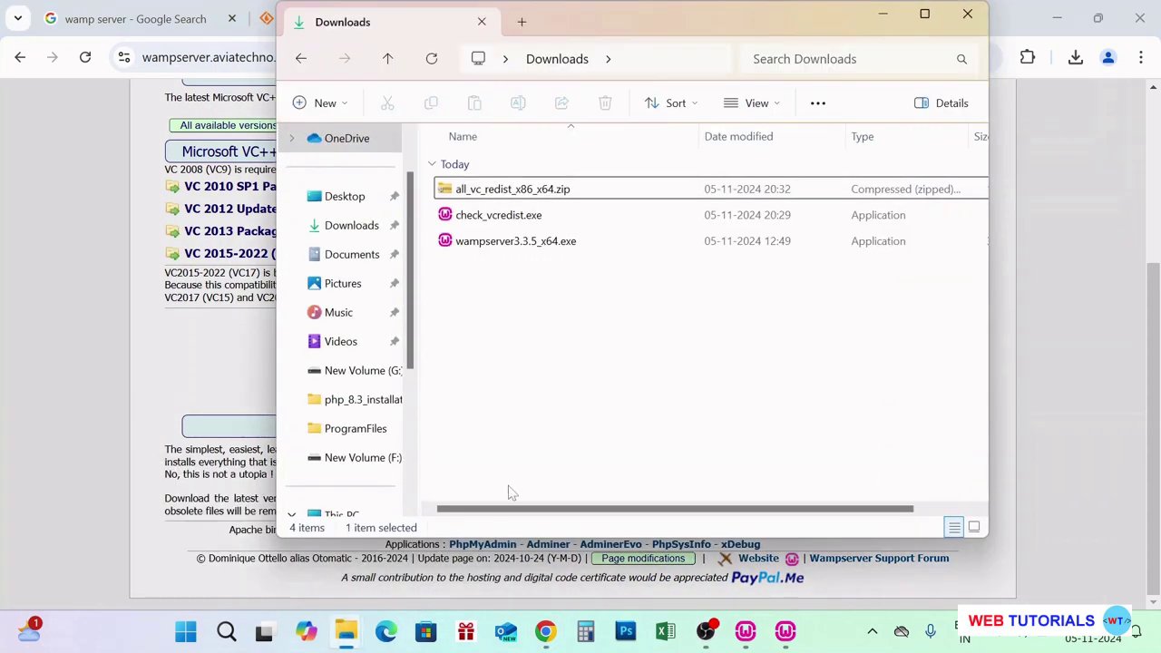
click(512, 196)
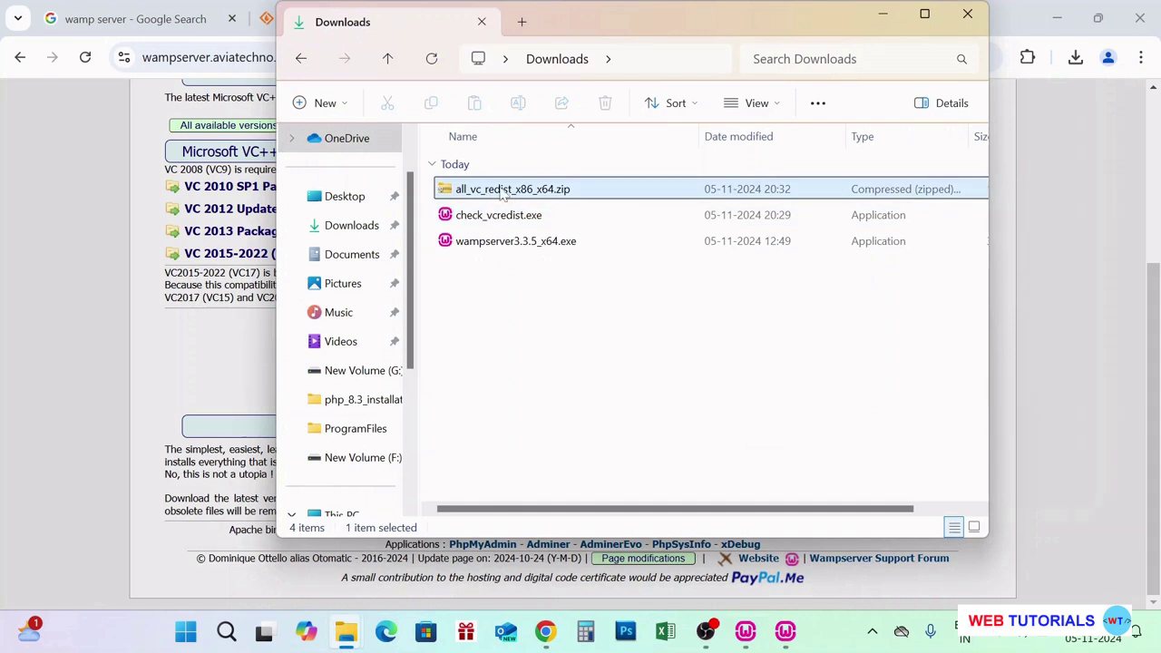
right_click(530, 192)
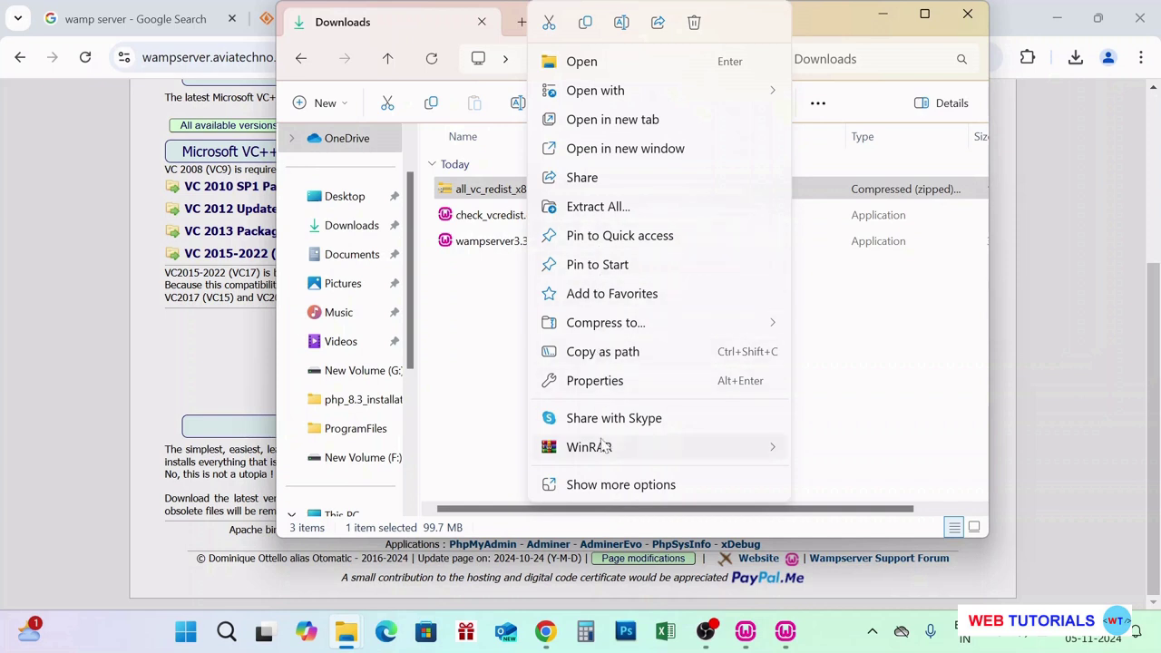
click(601, 207)
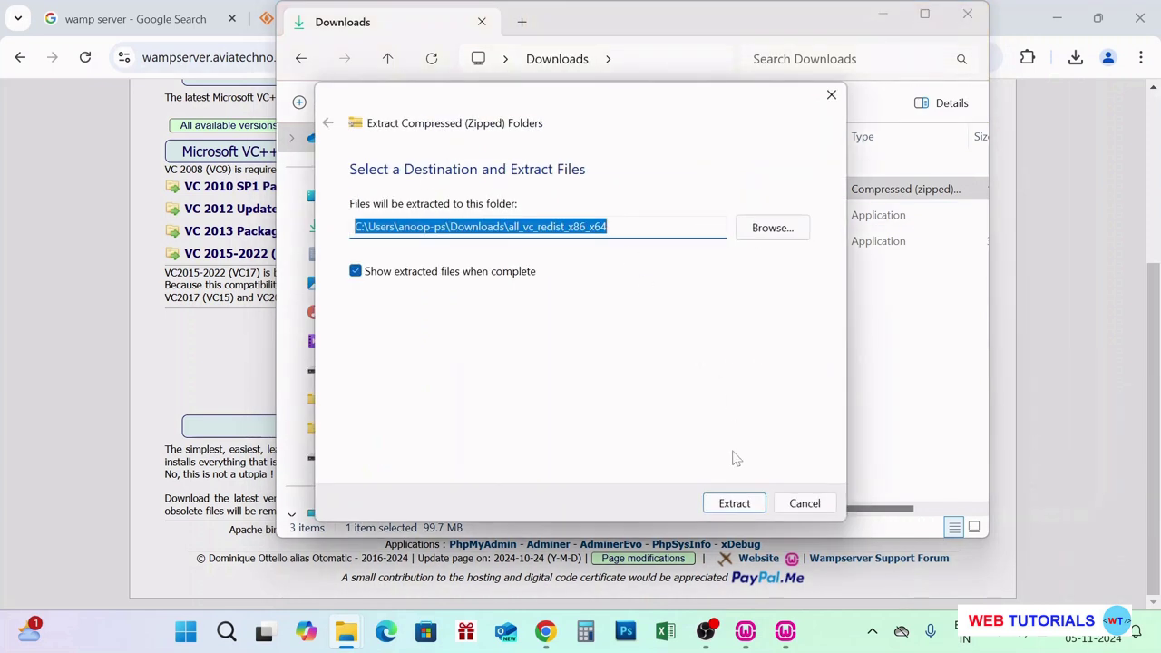
click(733, 504)
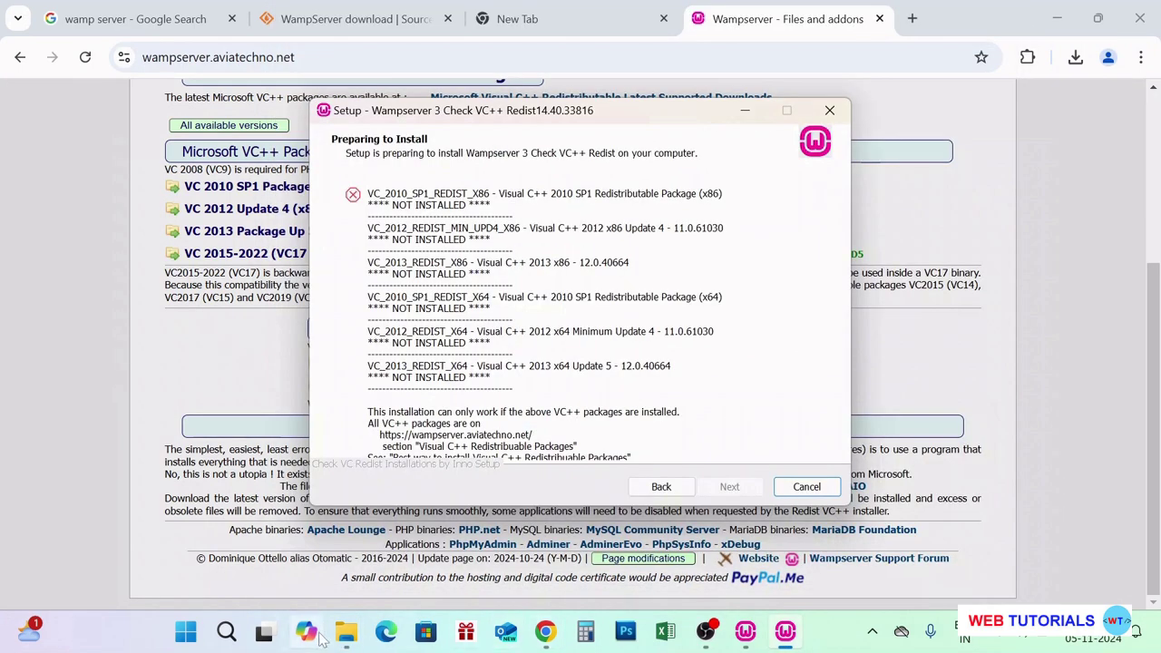
Compare the missing-package list with the extracted installers and install vcredist_2010_sp1_x86.exe, accepting its license terms.
click(345, 632)
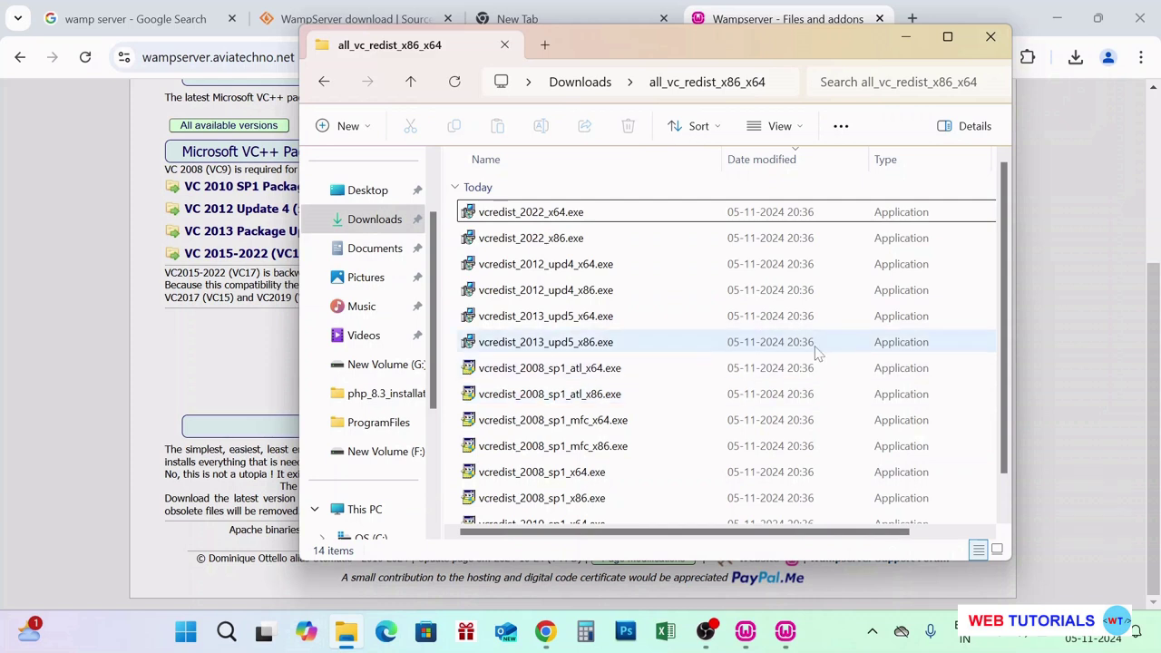
click(787, 634)
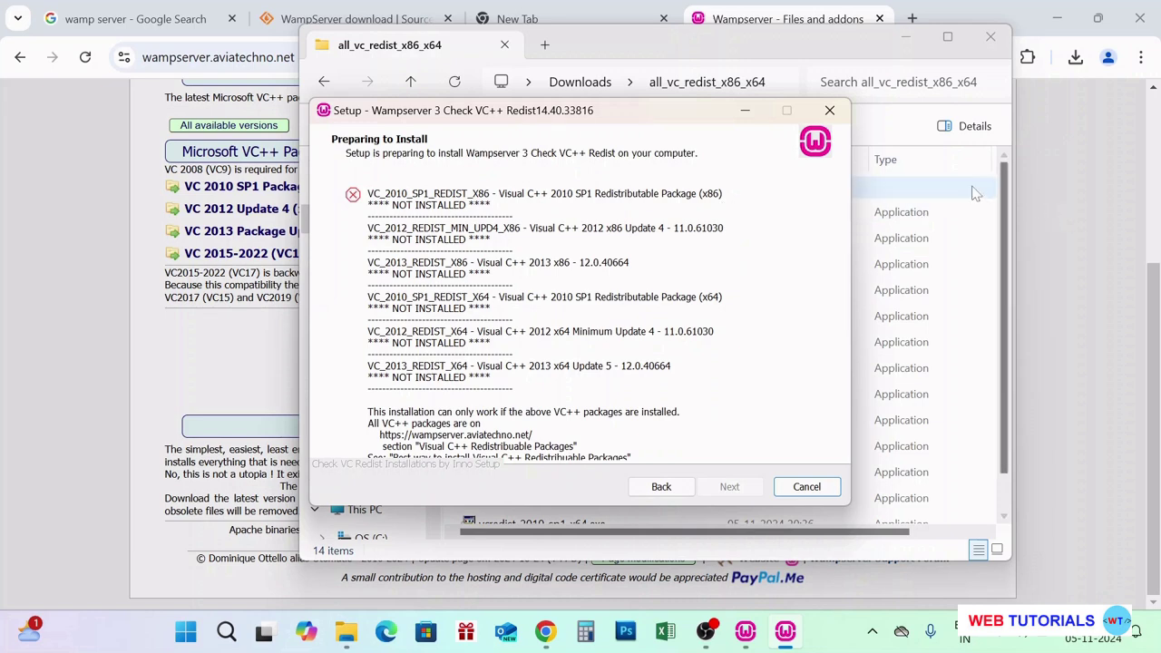
click(971, 237)
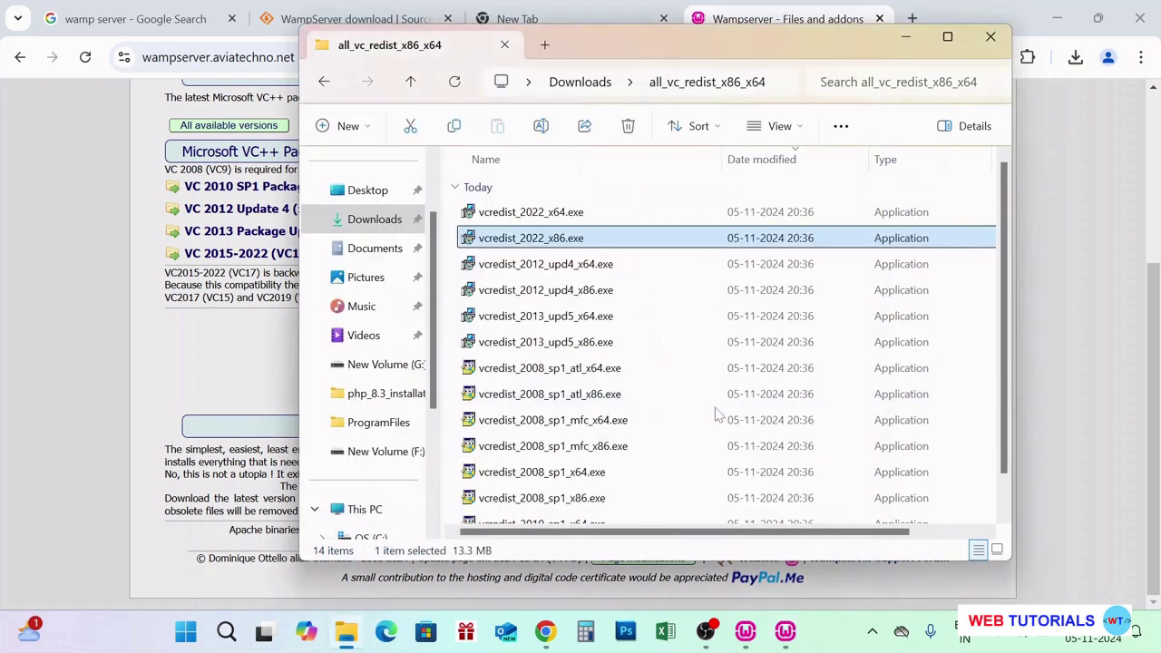
scroll(716, 414, down, 1)
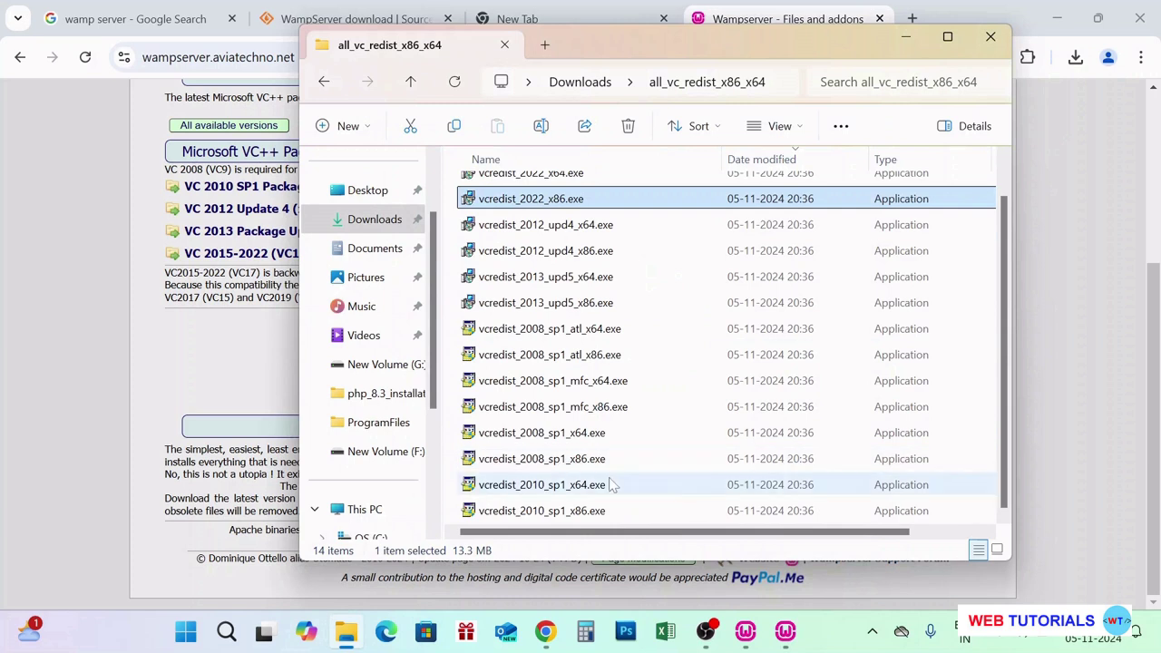
click(560, 514)
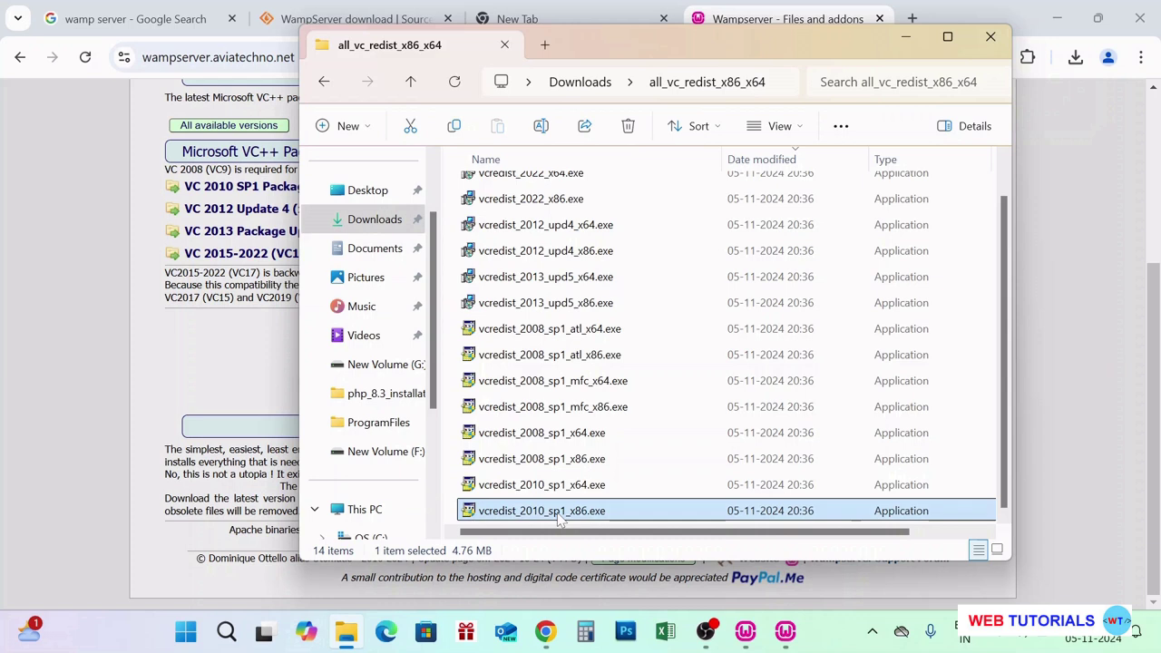
double_click(558, 514)
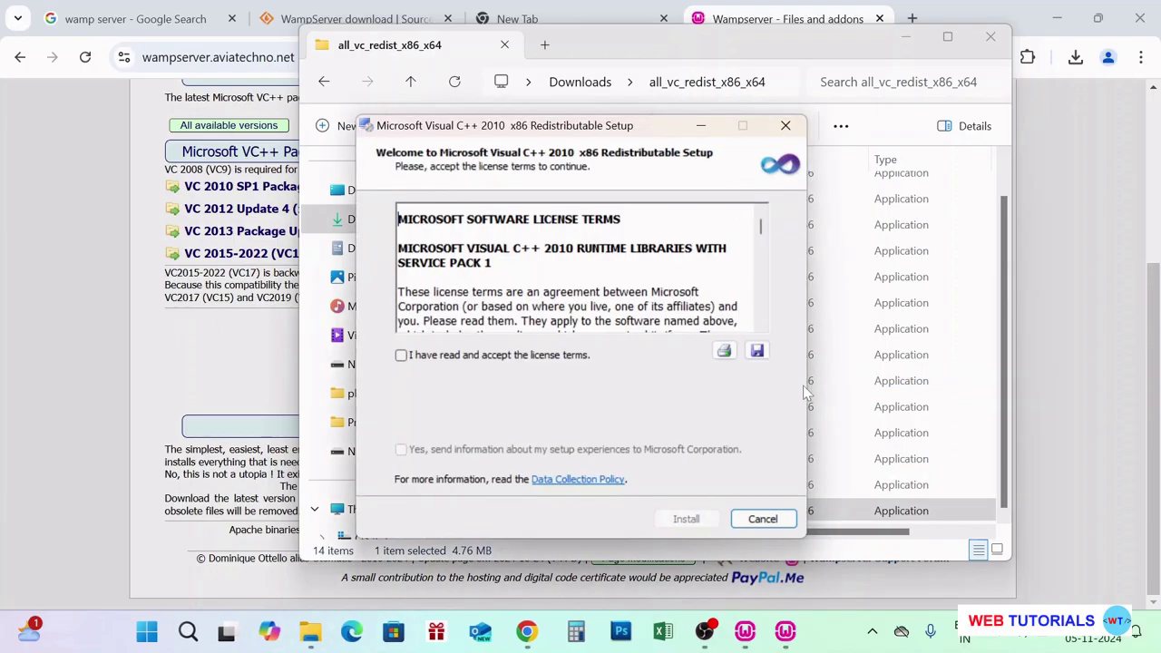
click(404, 358)
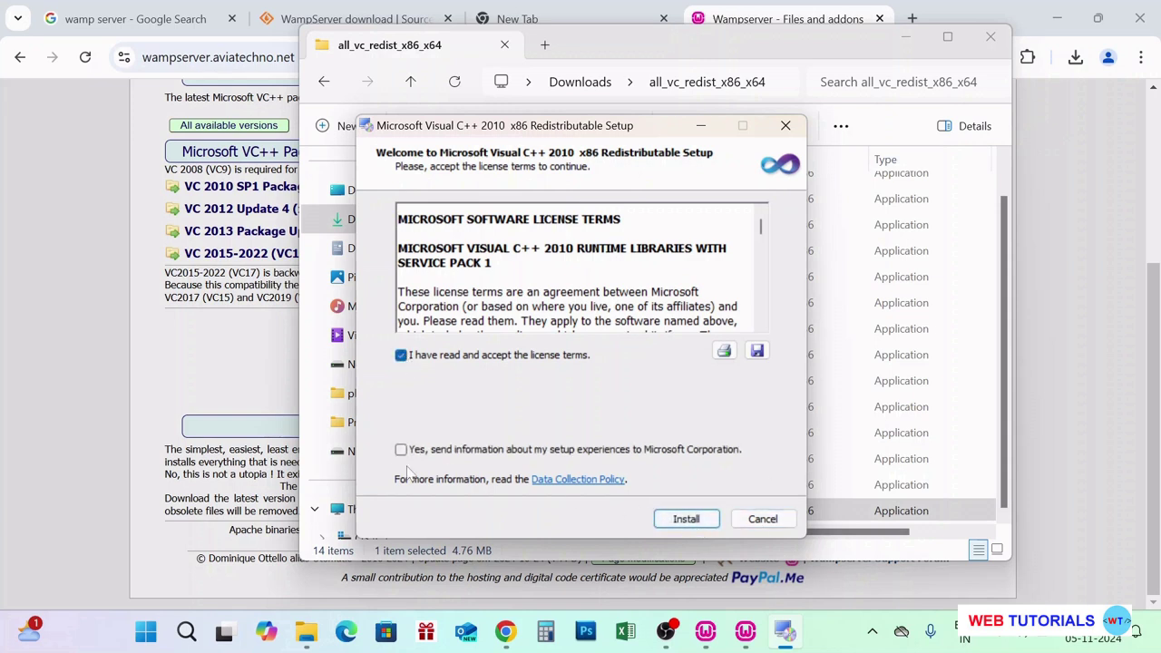
click(694, 524)
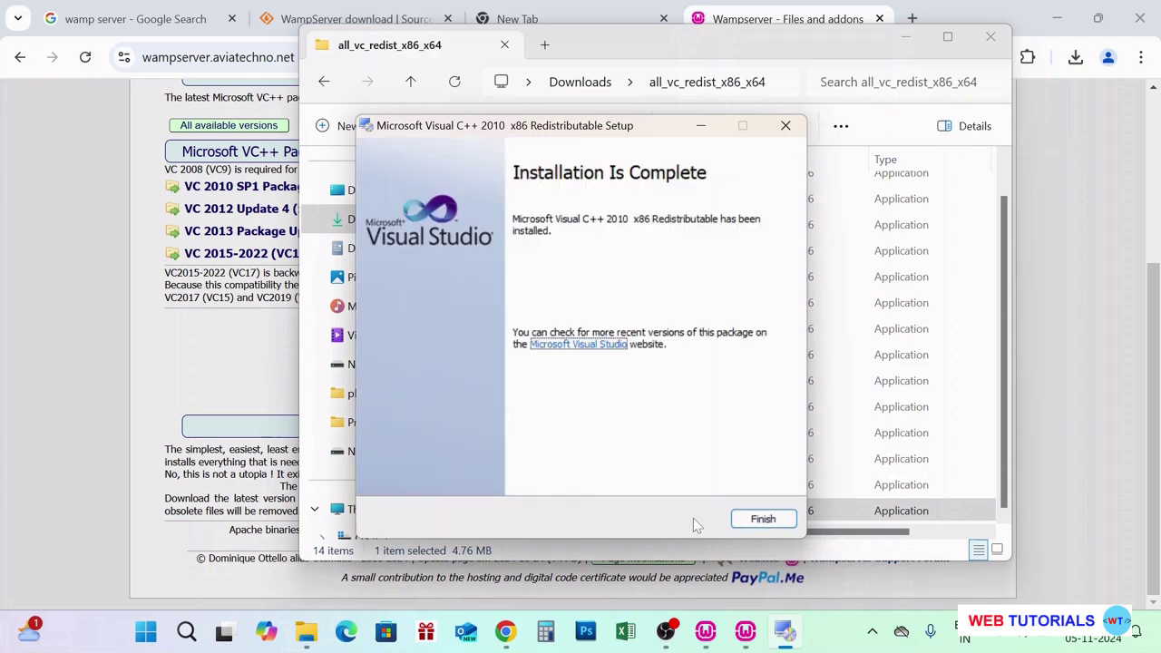
click(762, 518)
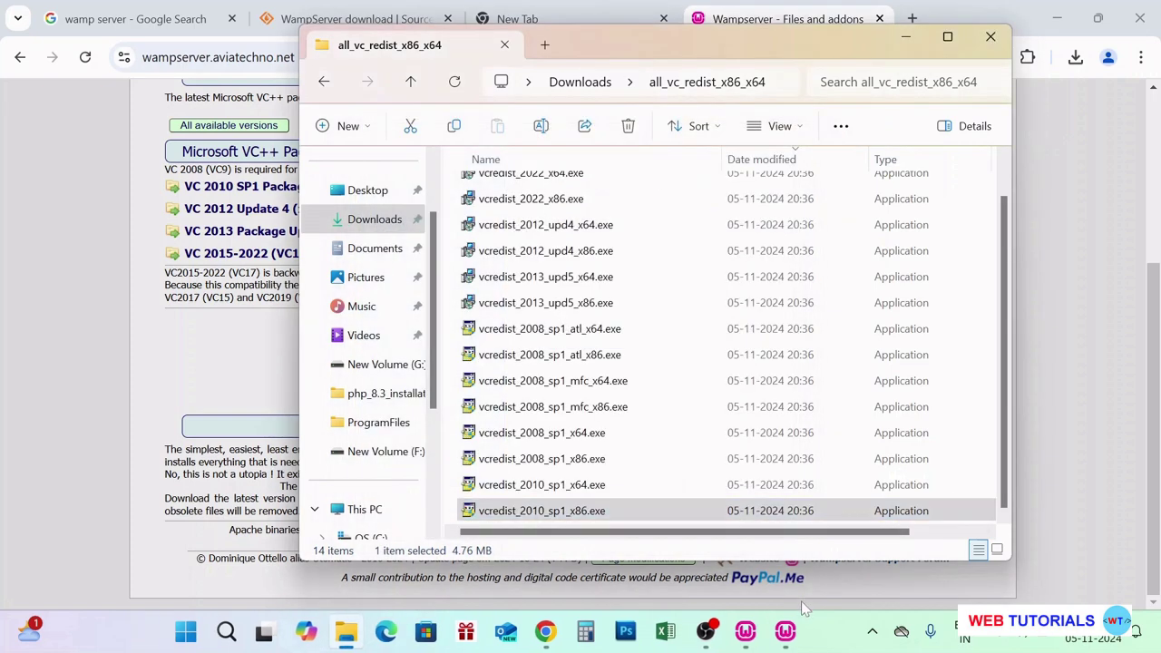
Identify the next missing package in the check tool's list and install vcredist_2012_upd4_x86.exe, agreeing to its license terms.
click(789, 635)
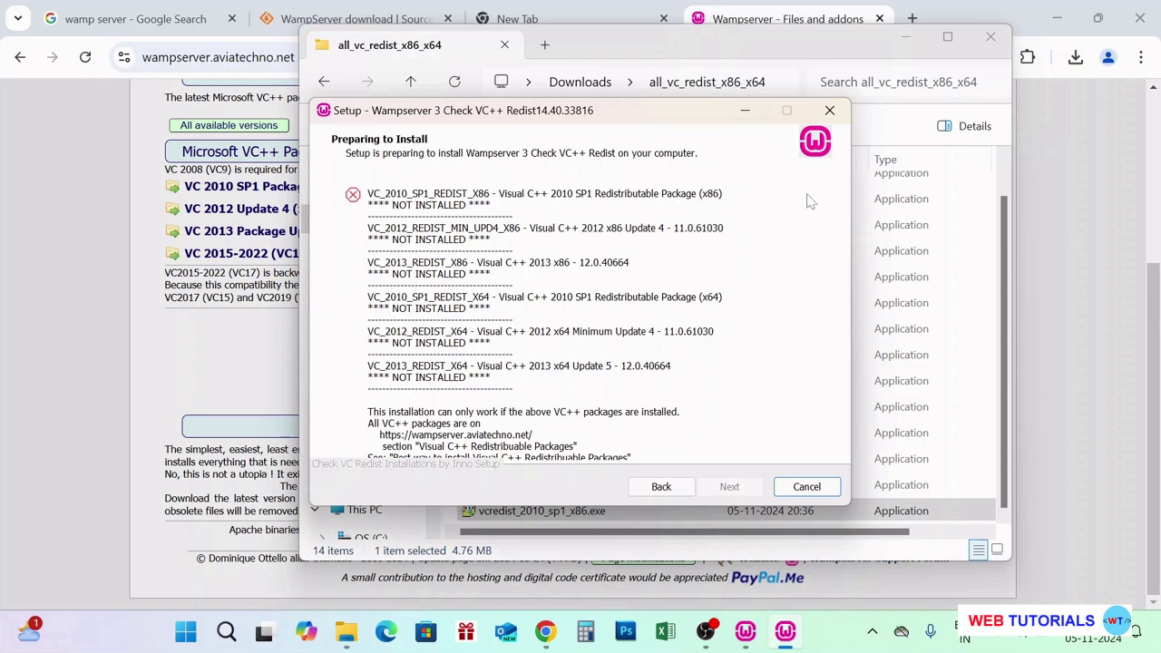
click(746, 111)
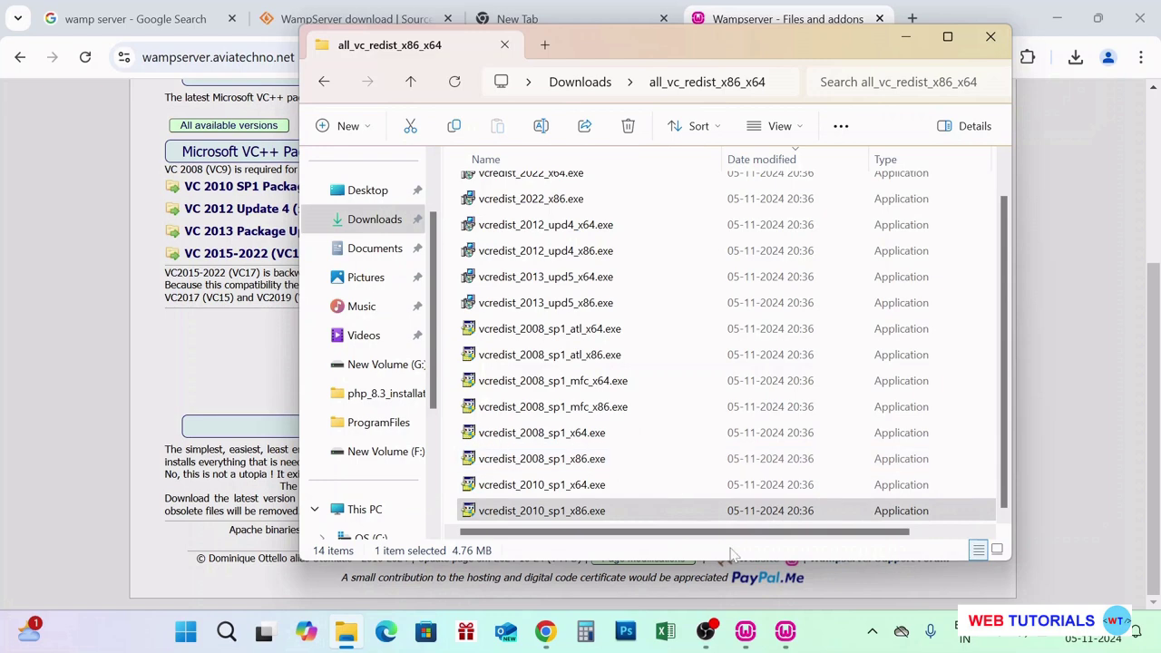
click(786, 630)
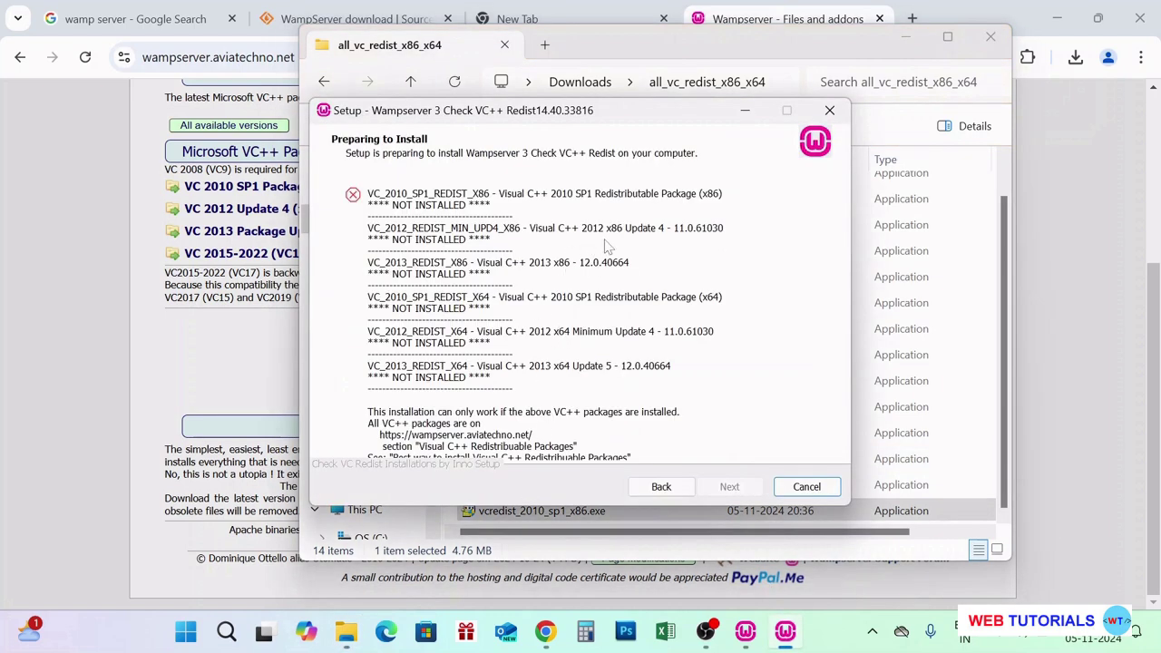
click(745, 111)
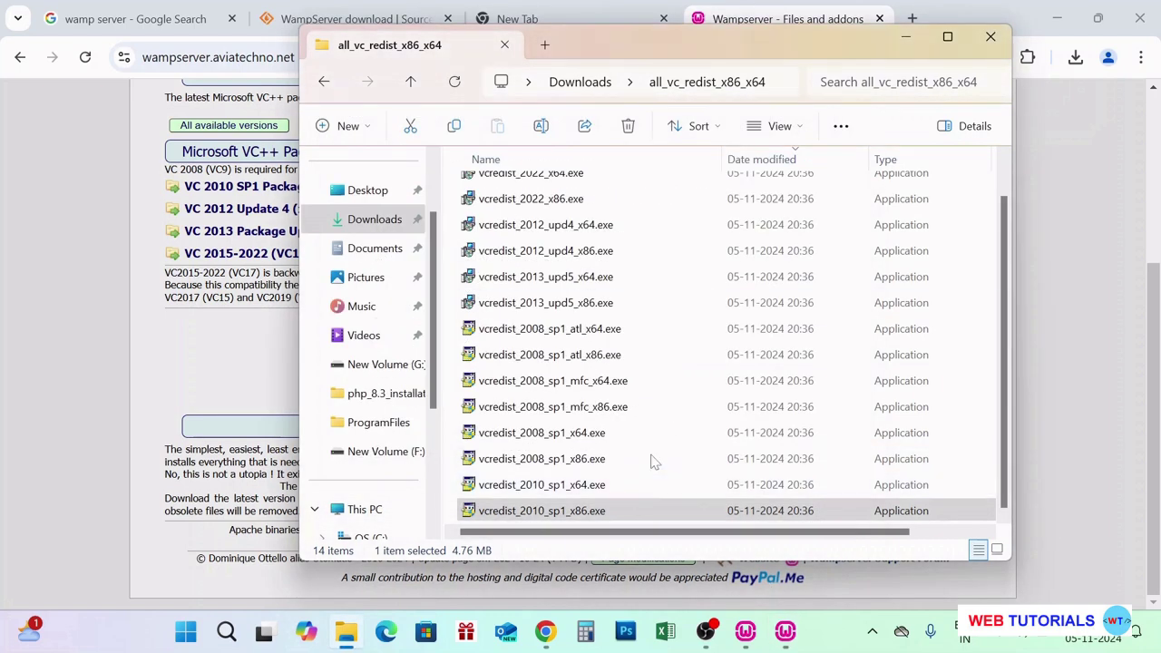
click(598, 260)
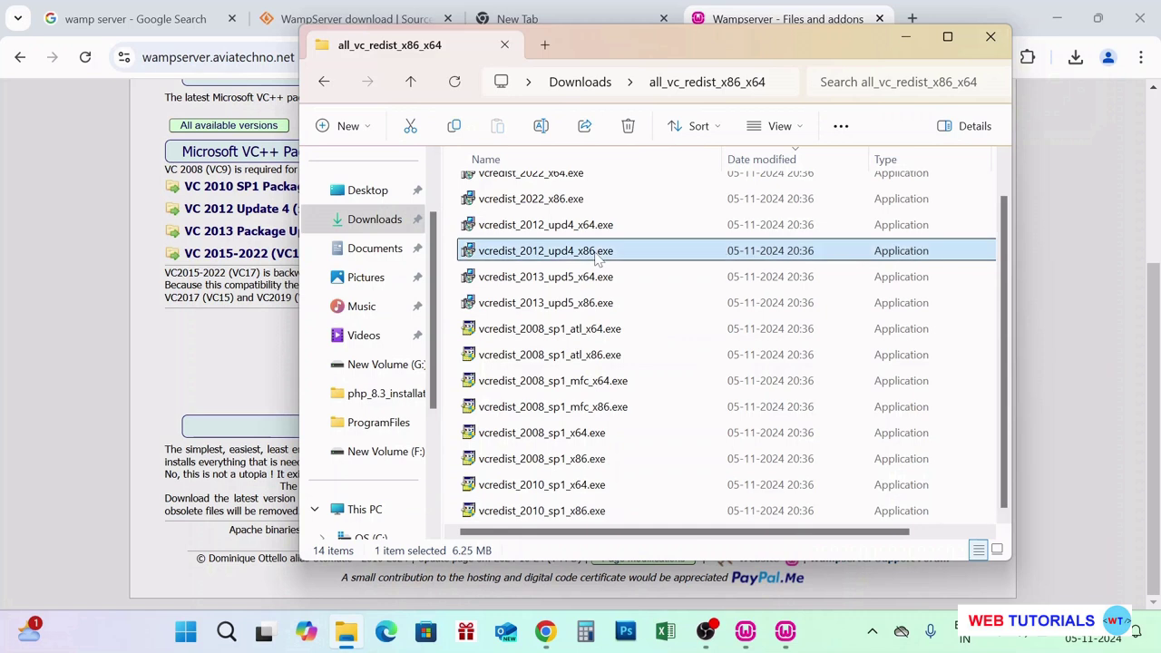
double_click(596, 258)
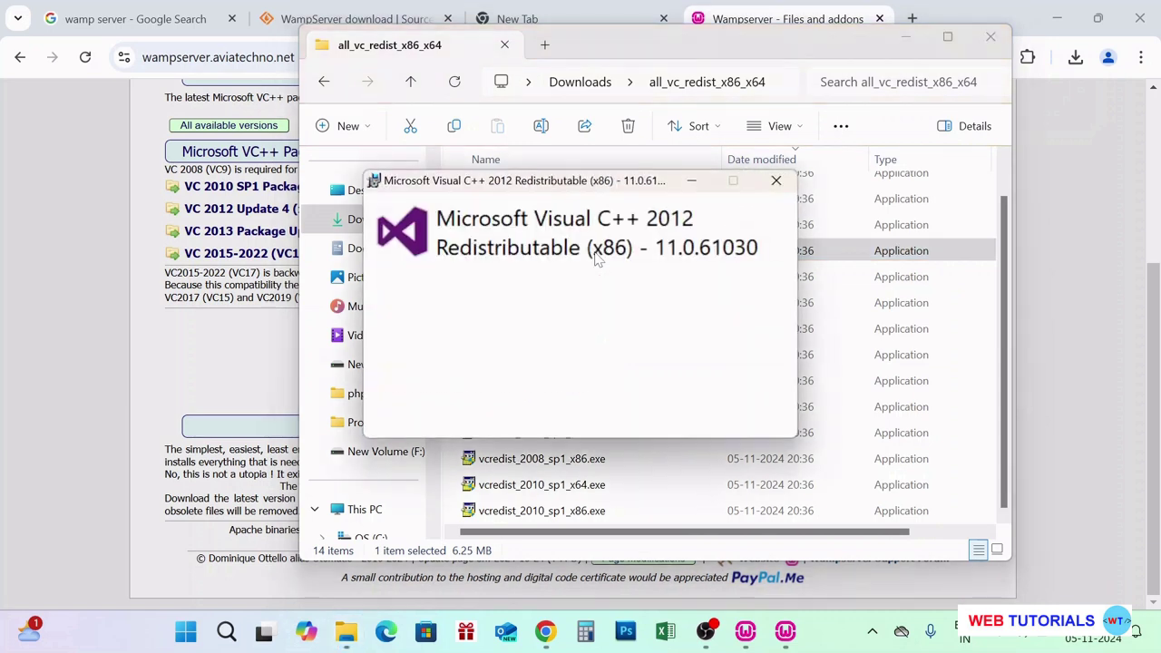
click(501, 390)
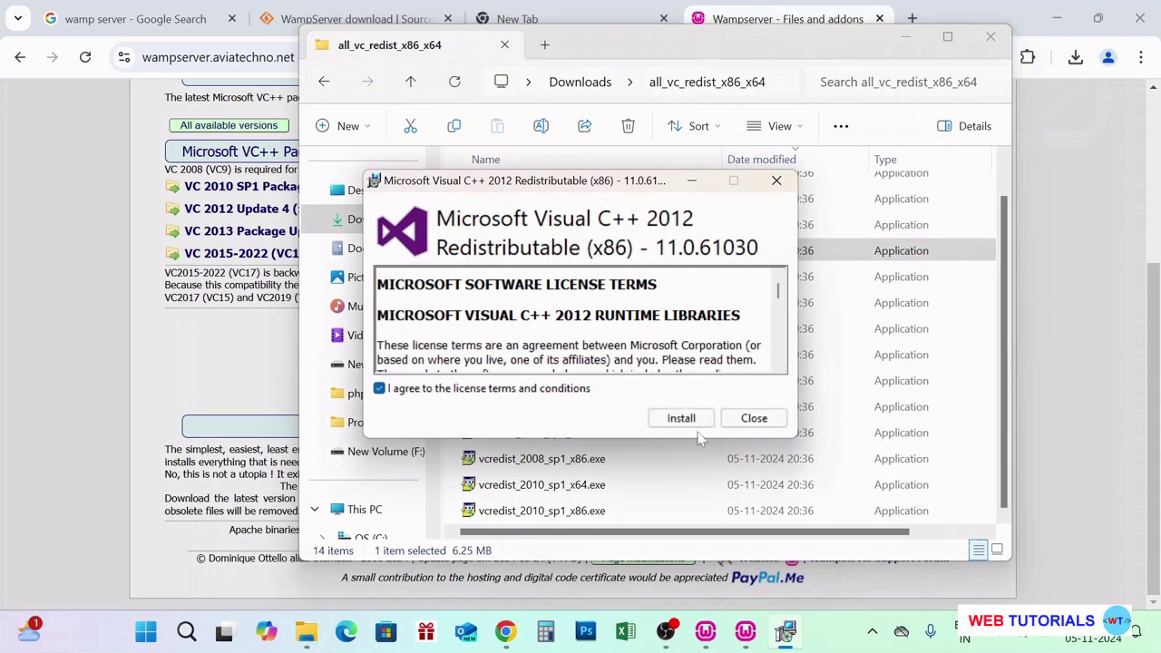
click(674, 425)
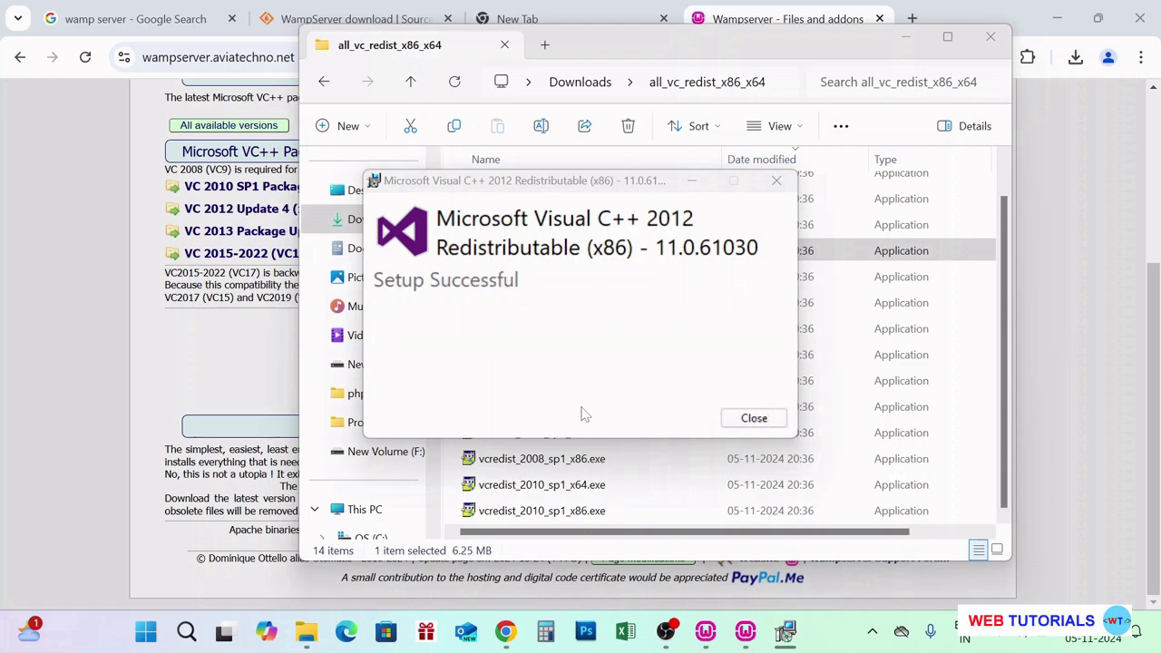
click(766, 416)
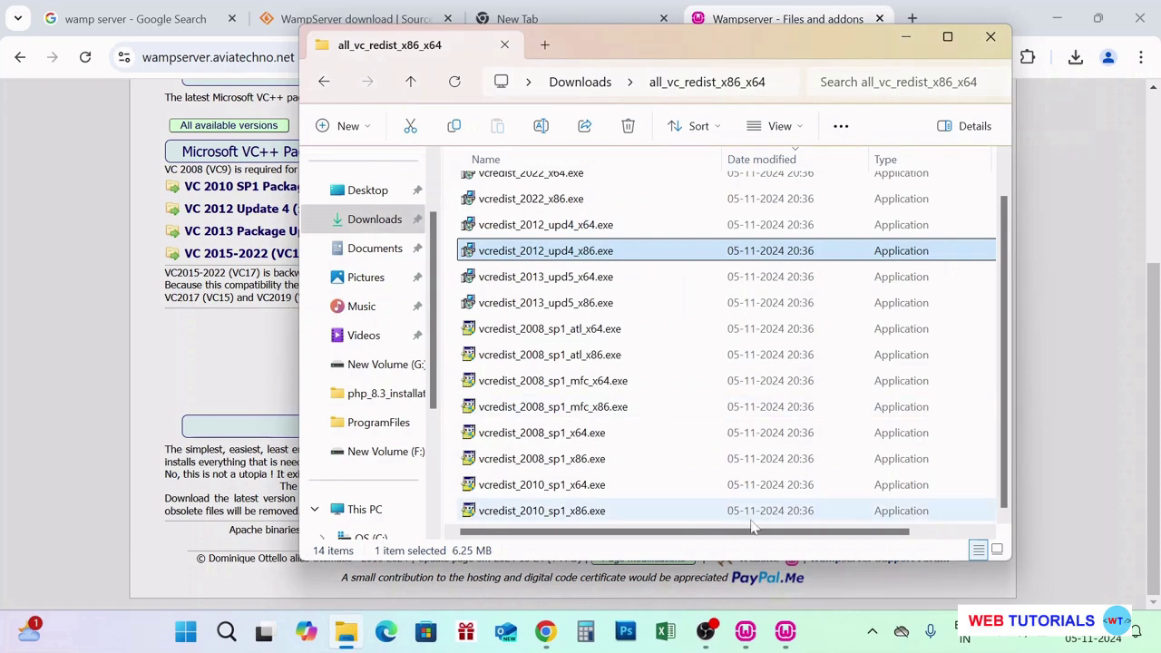
Run the Wampserver Check VC++ Redist verification again and close it once it completes.
click(786, 631)
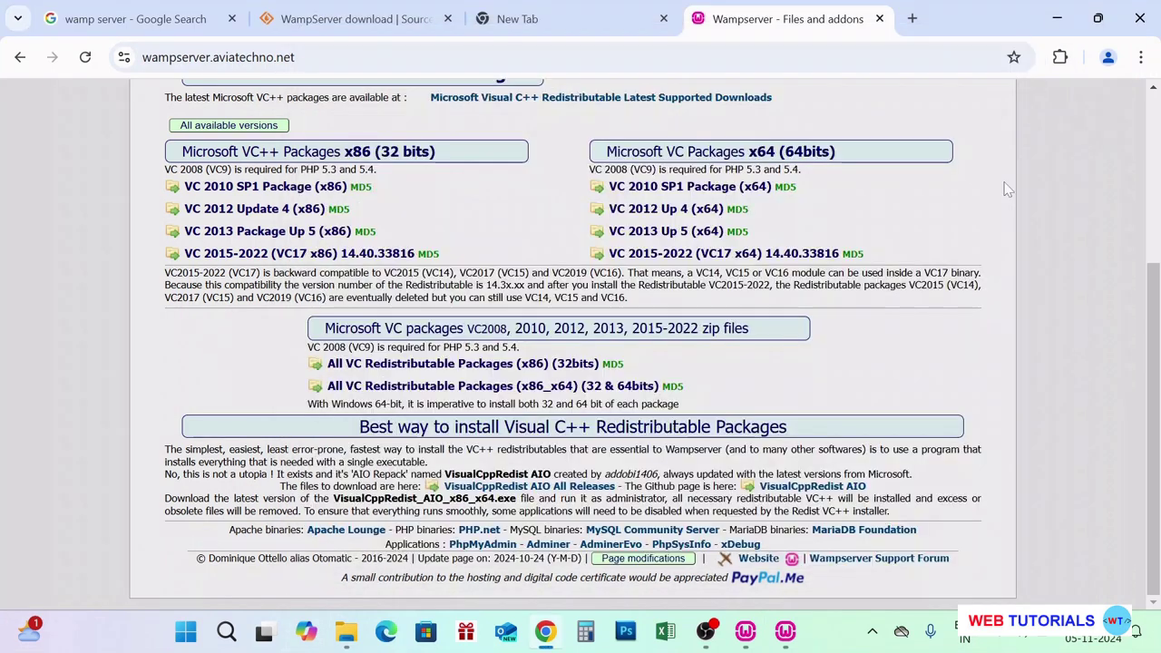
click(1016, 208)
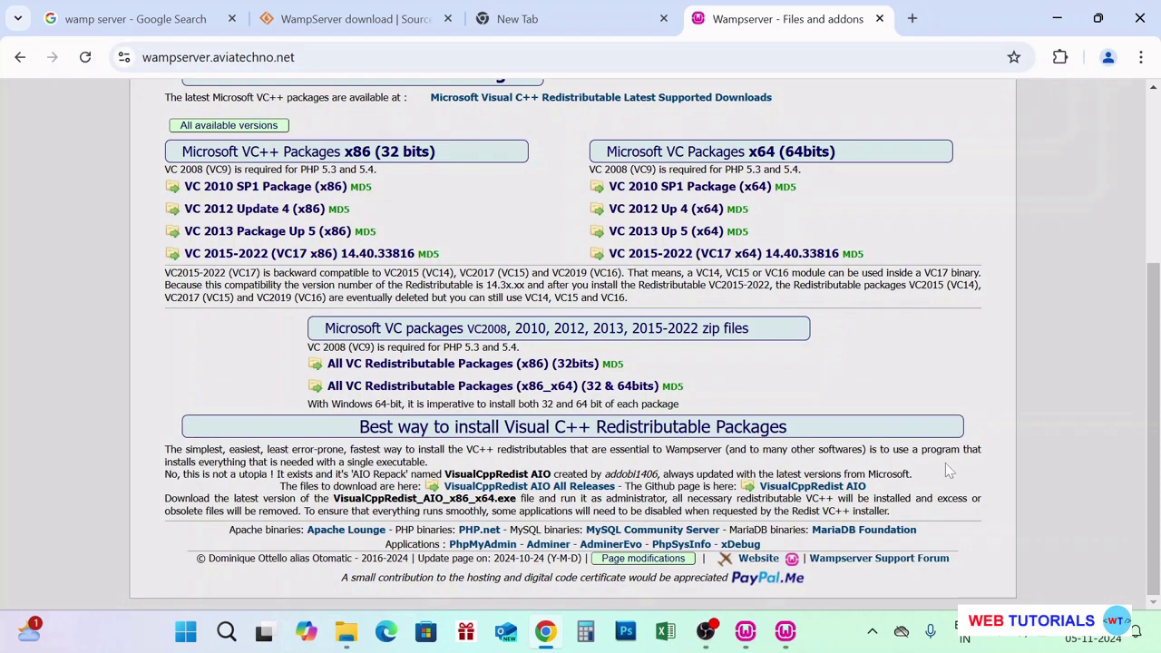
click(786, 640)
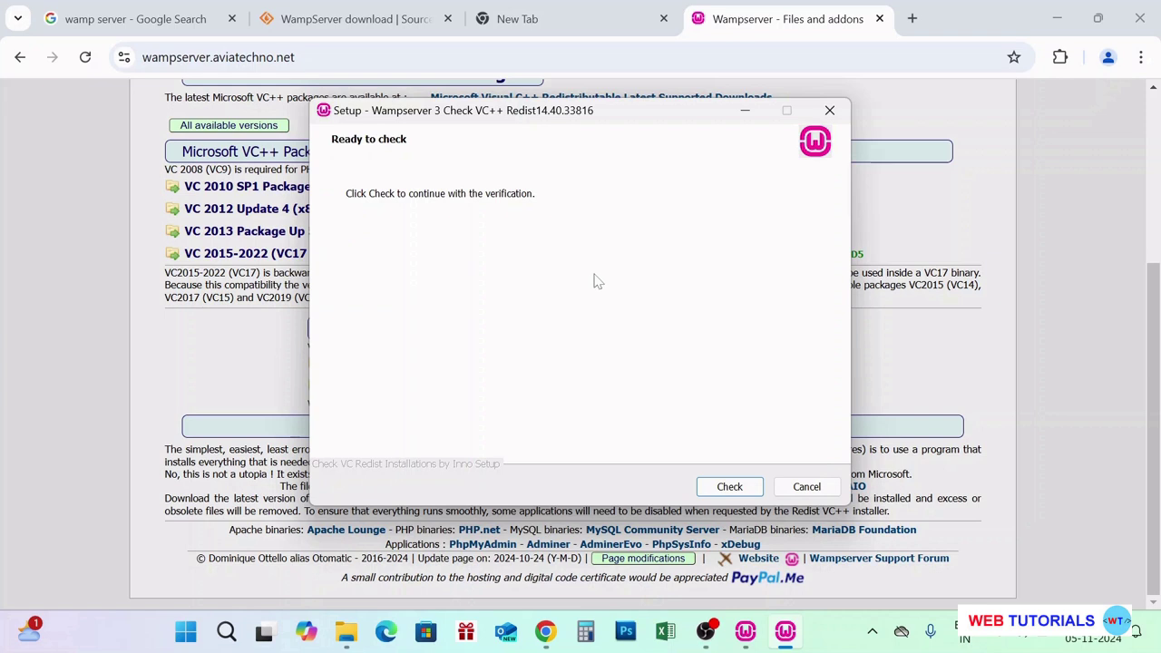
click(731, 487)
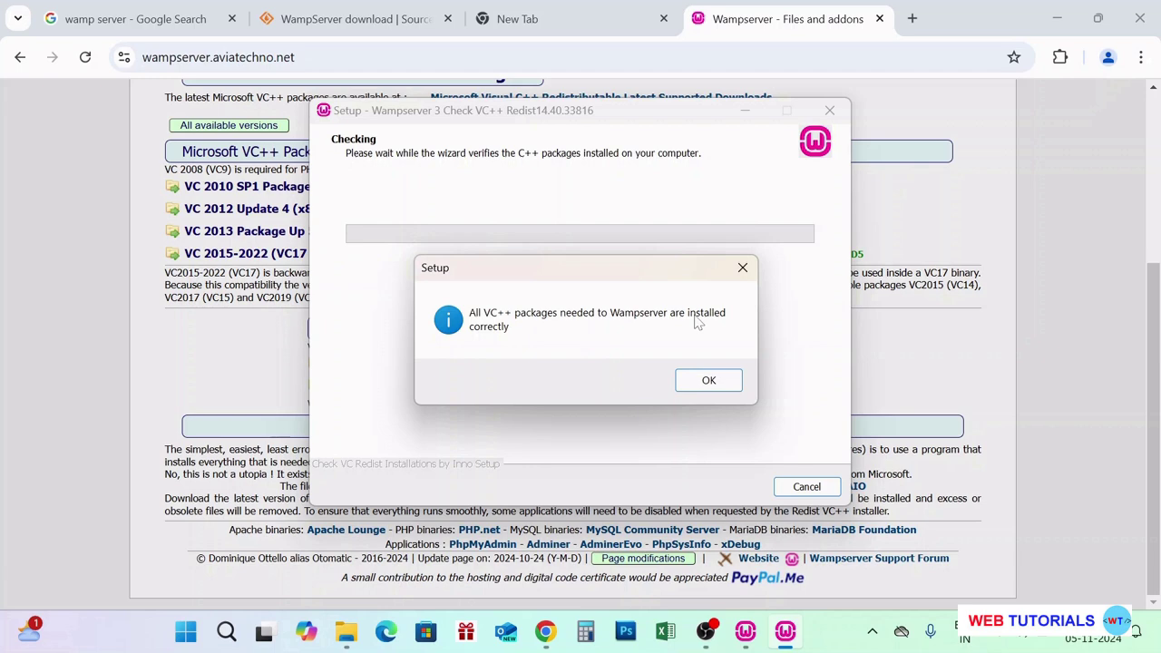
click(709, 381)
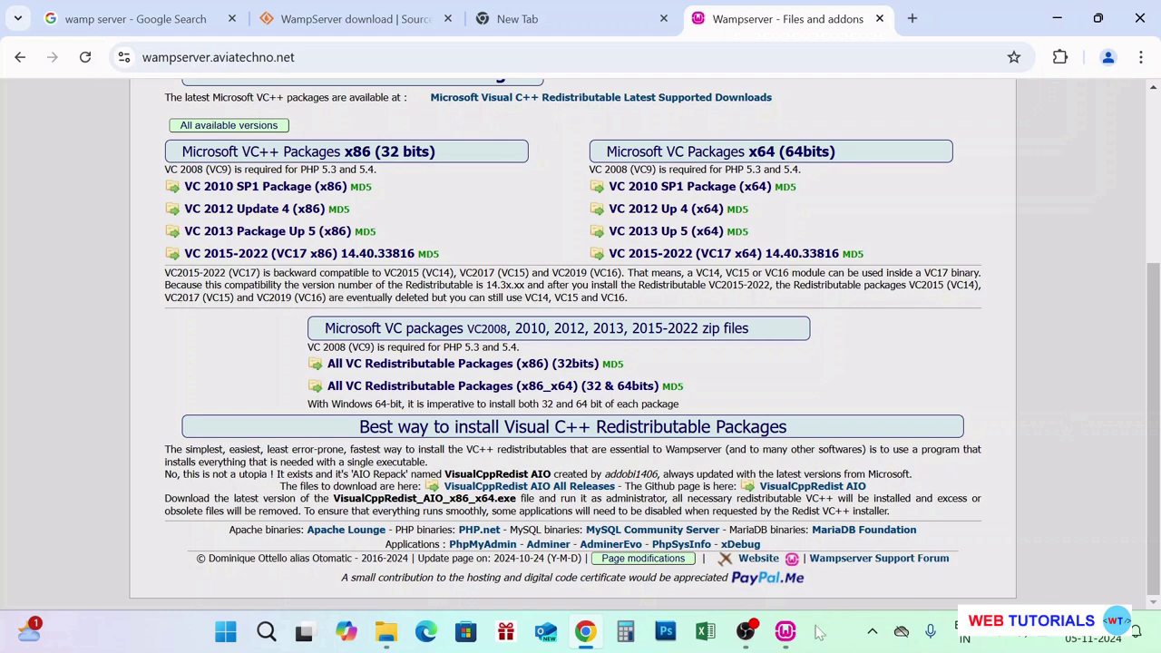
Return to the Wampserver64 3.3.5 setup and review its installation information through to the end of the Visual C++ Packages section.
click(786, 635)
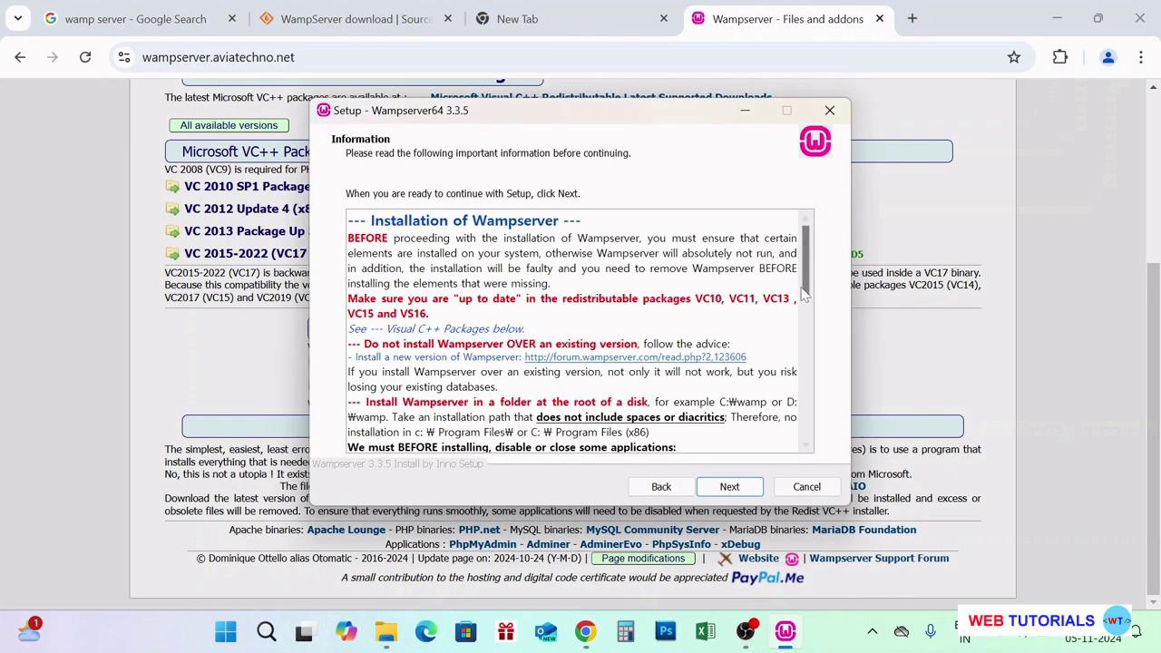
drag(805, 283, 810, 343)
scroll(810, 344, up, 5)
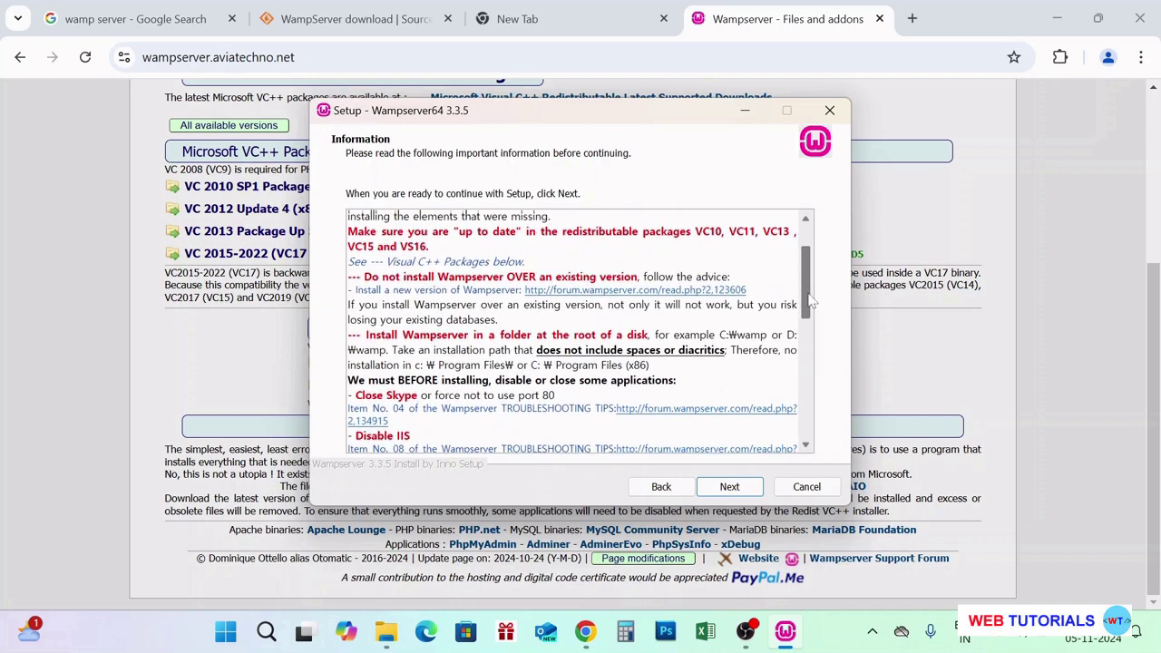
scroll(810, 352, down, 3)
scroll(810, 353, down, 5)
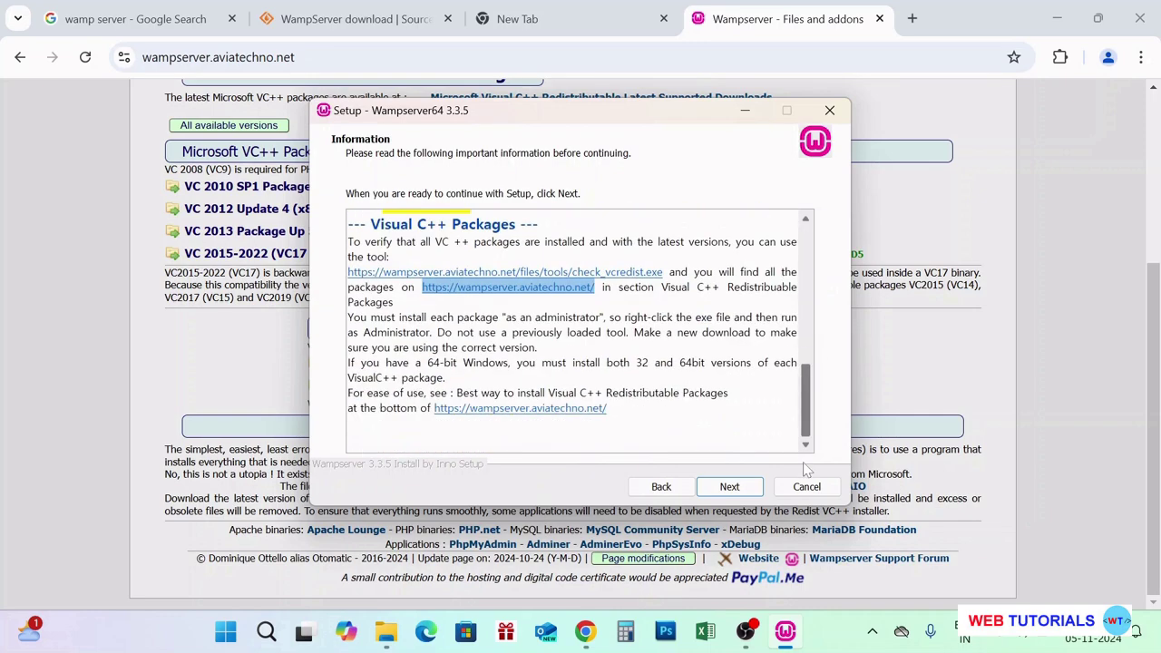
Continue the Wampserver64 setup, keep c:\wamp64 as the destination folder, and proceed with the installation.
click(737, 488)
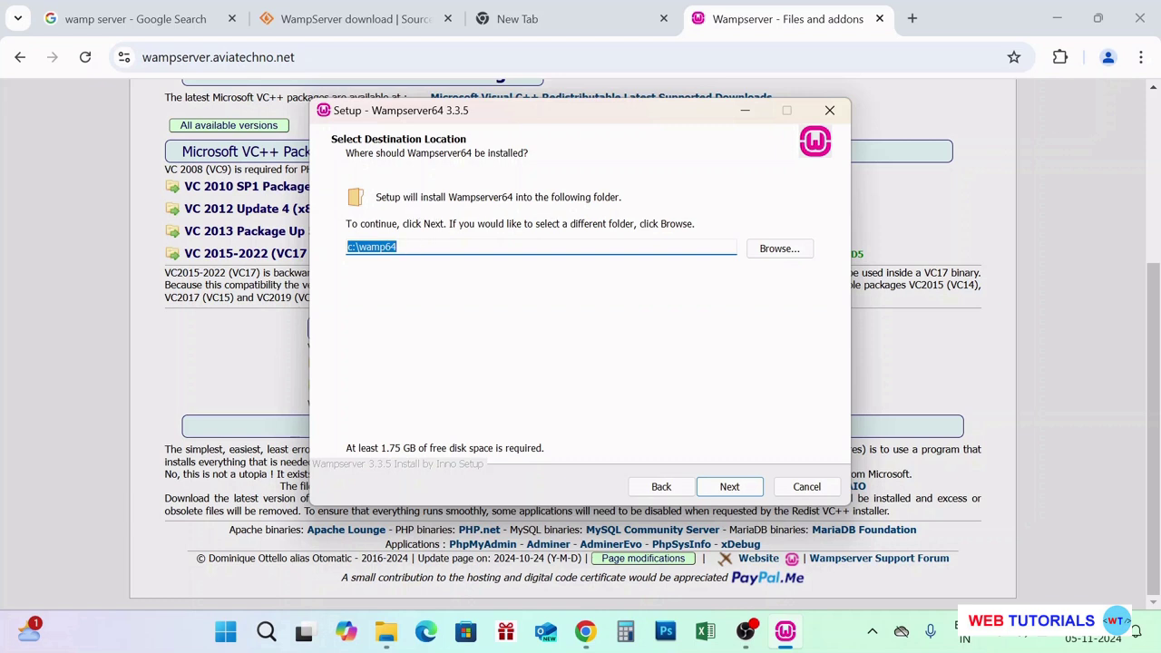
click(397, 247)
key(ctrl+a)
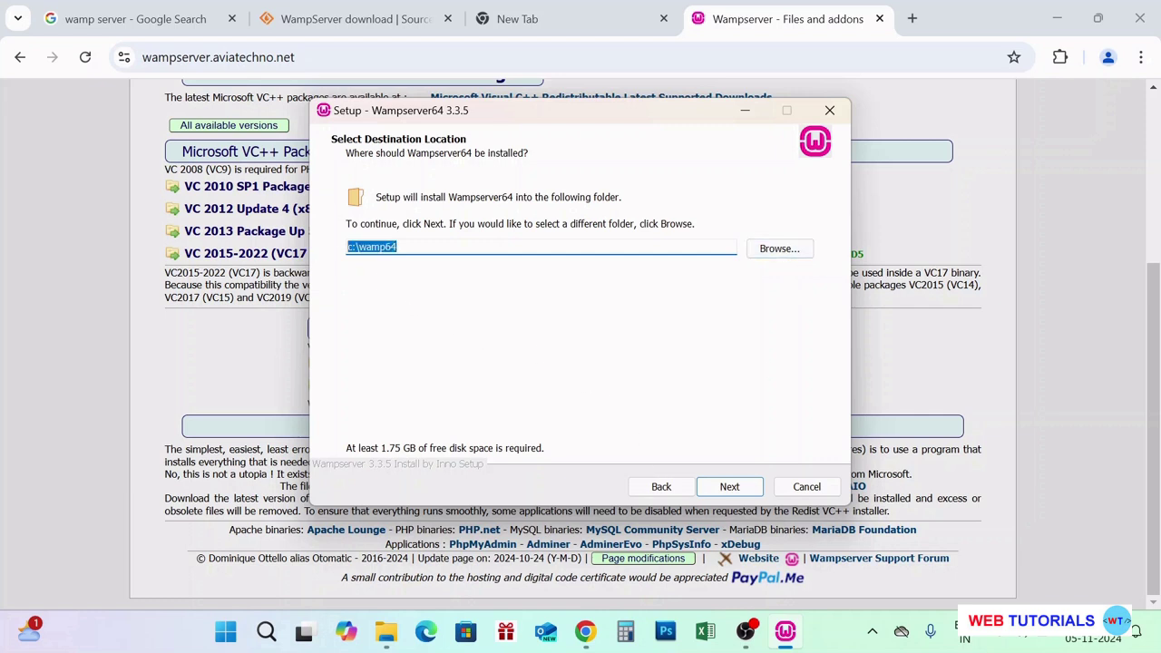
click(732, 487)
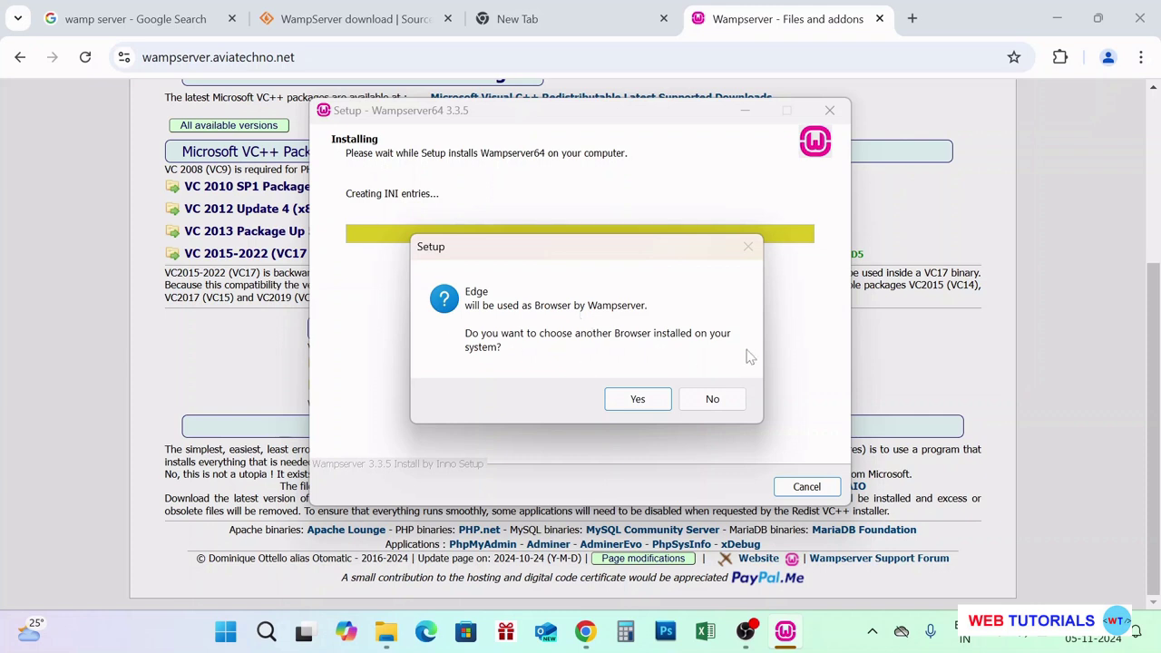
Choose another default browser for Wampserver, selecting chrome.exe from the Google Chrome Application folder under Program Files on drive C.
click(636, 401)
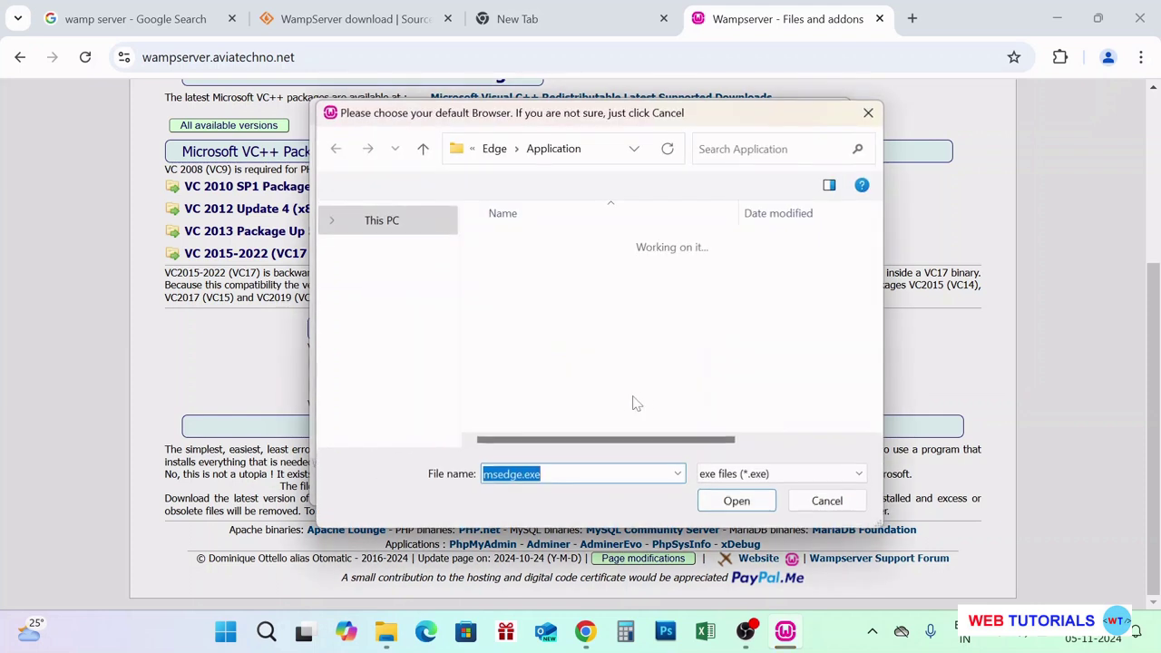
scroll(415, 368, up, 3)
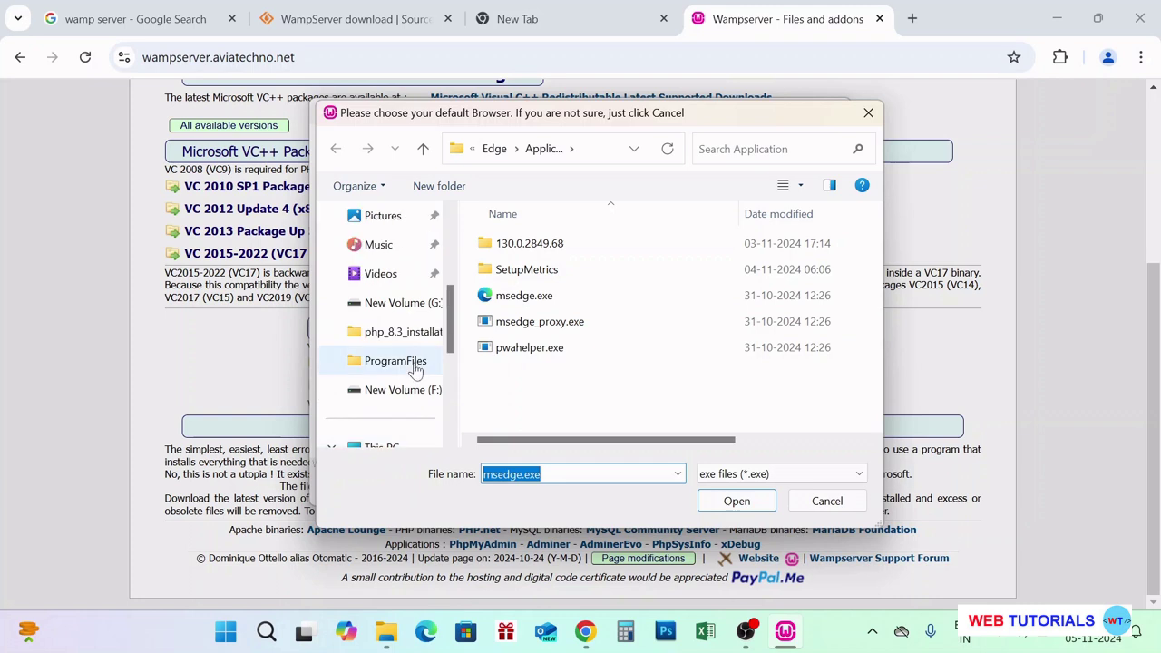
scroll(416, 367, down, 2)
click(390, 305)
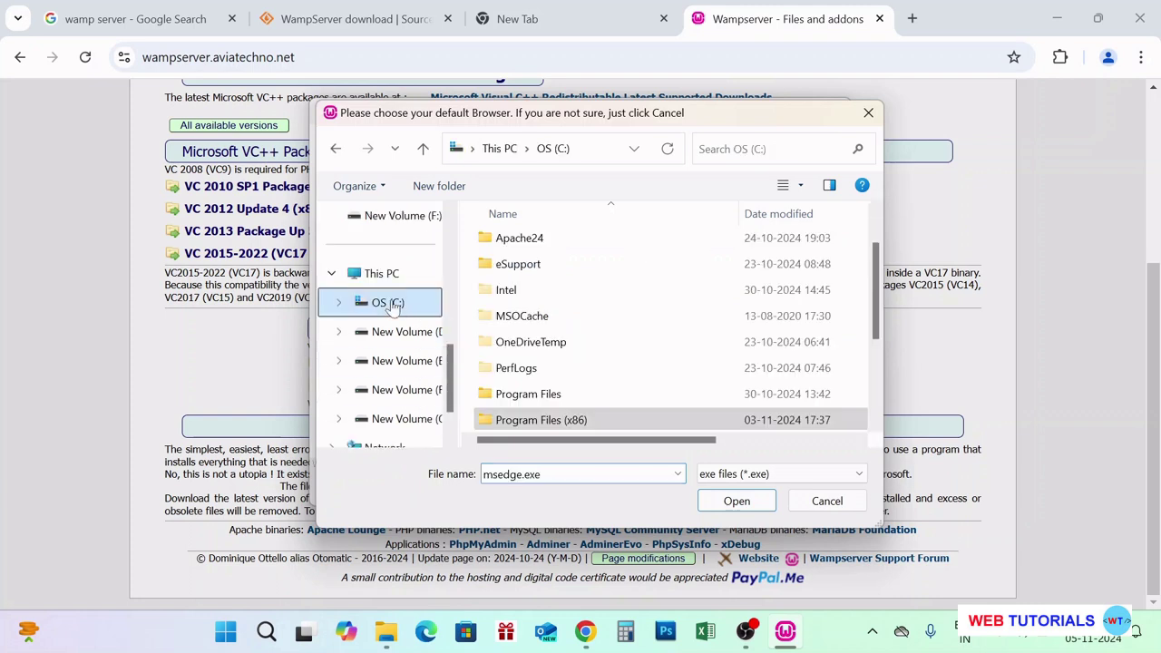
double_click(544, 394)
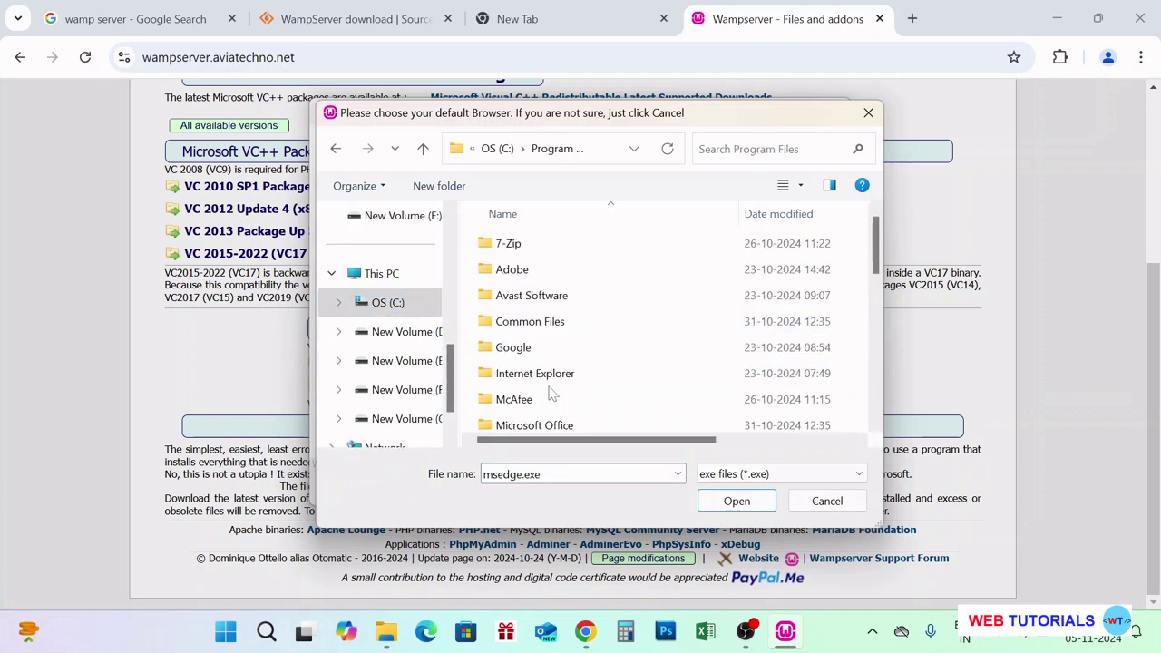
double_click(539, 347)
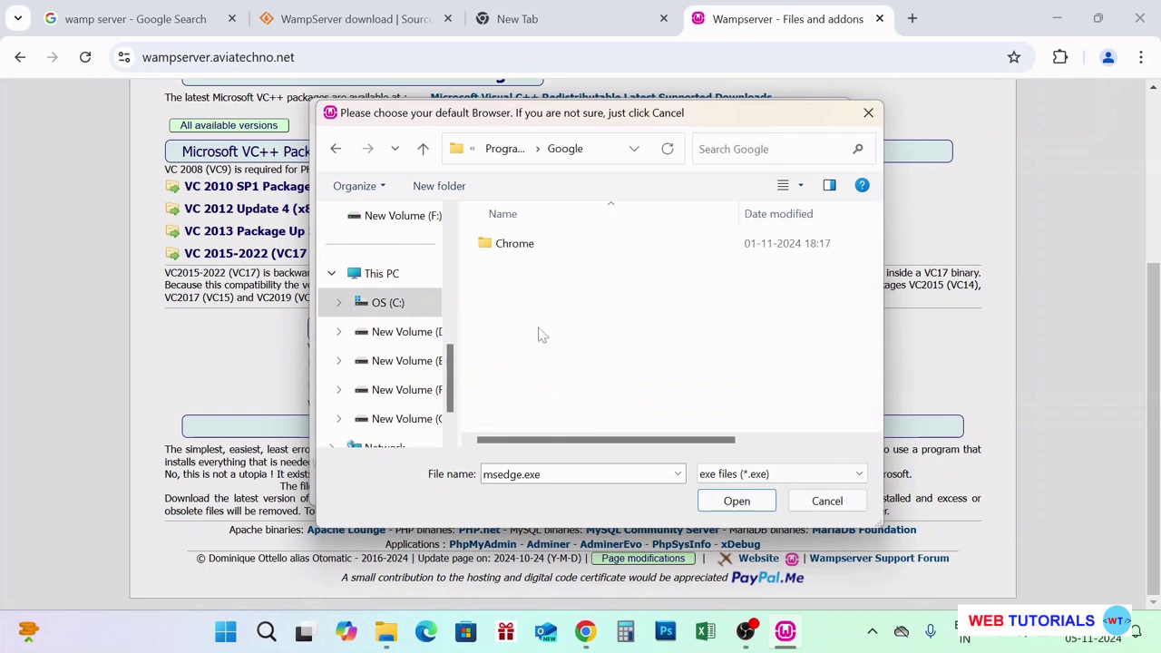
double_click(535, 252)
double_click(535, 252)
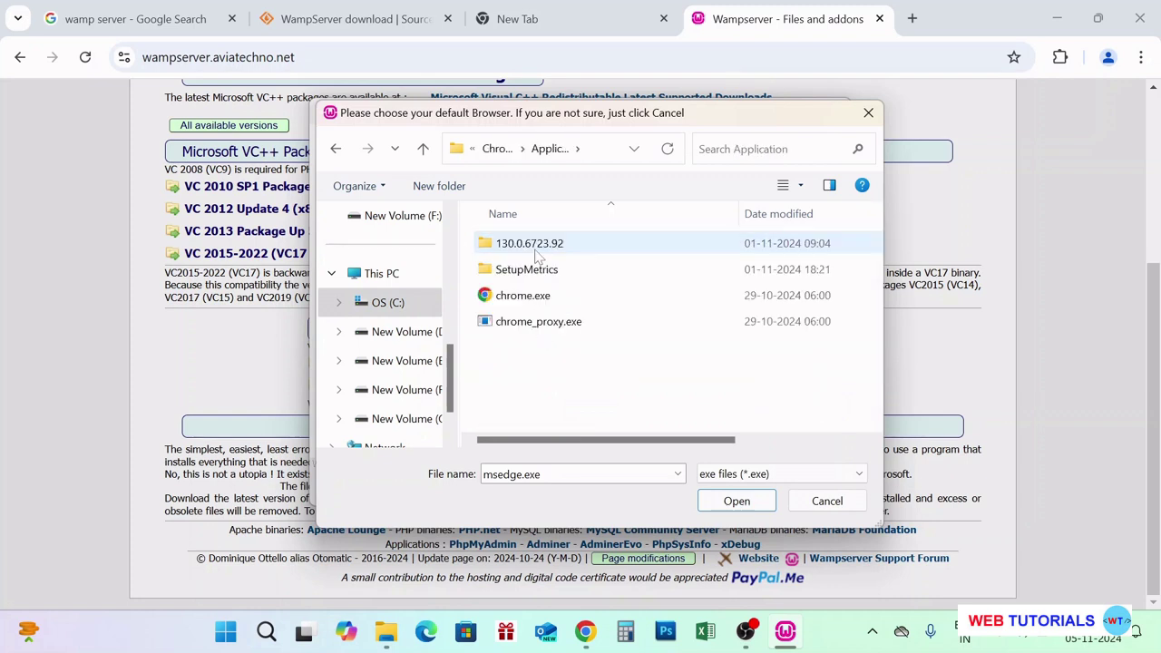
click(539, 300)
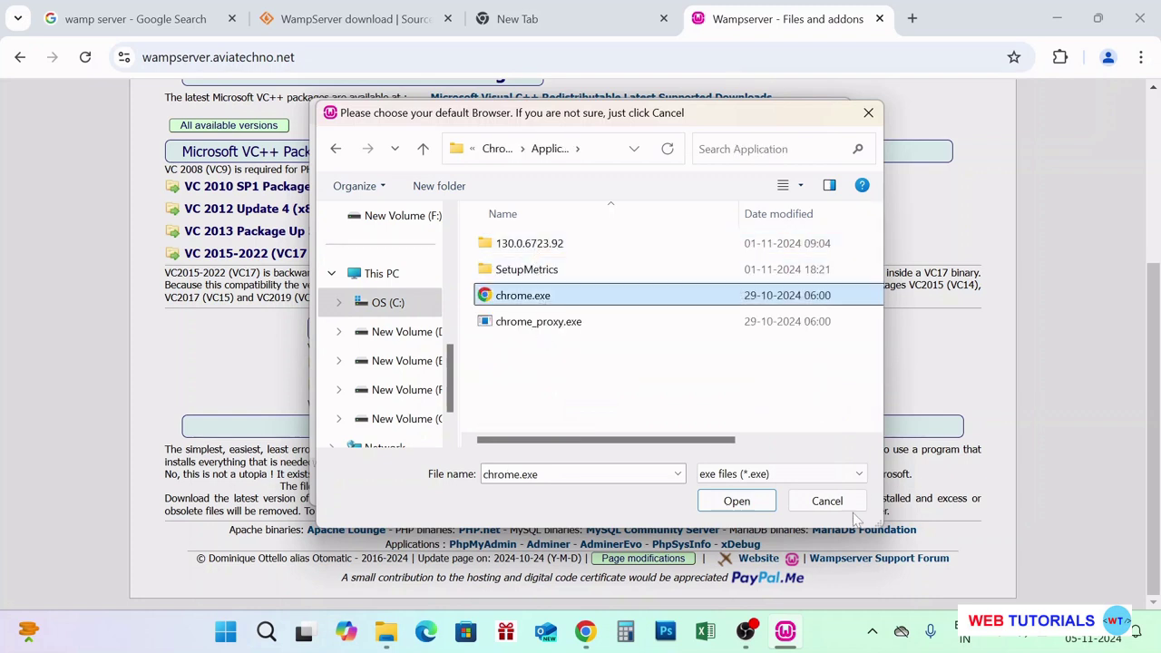
click(737, 501)
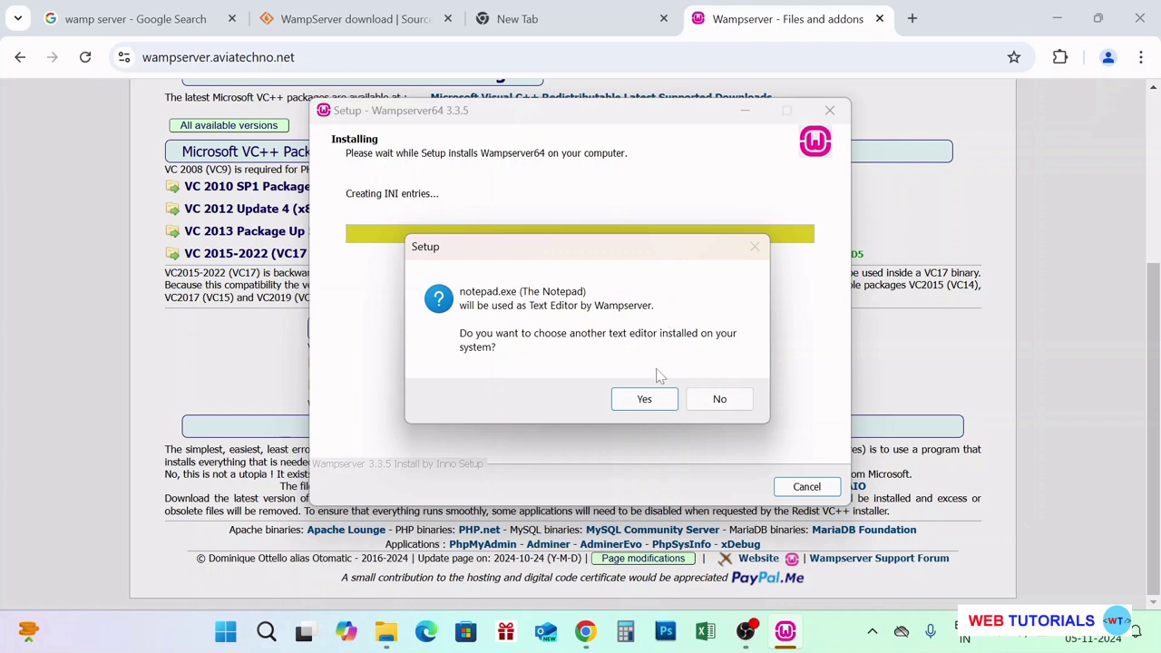
Choose another text editor for Wampserver, selecting Code.exe from ProgramFiles\VSCode\Microsoft VS Code on drive D.
click(646, 401)
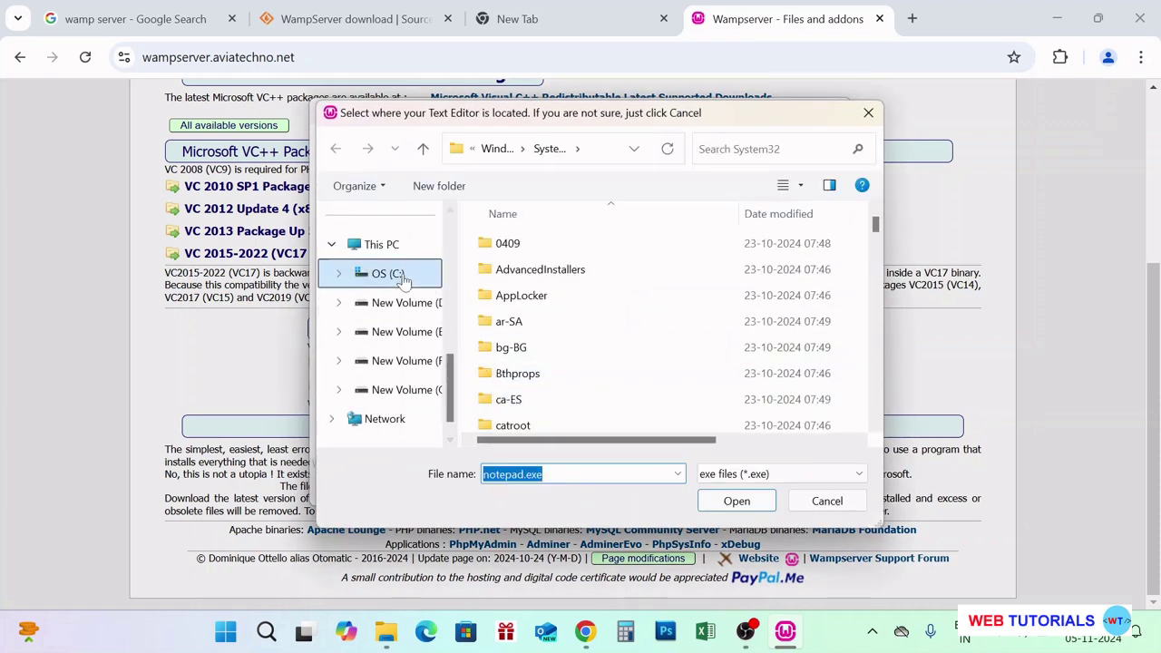
click(407, 305)
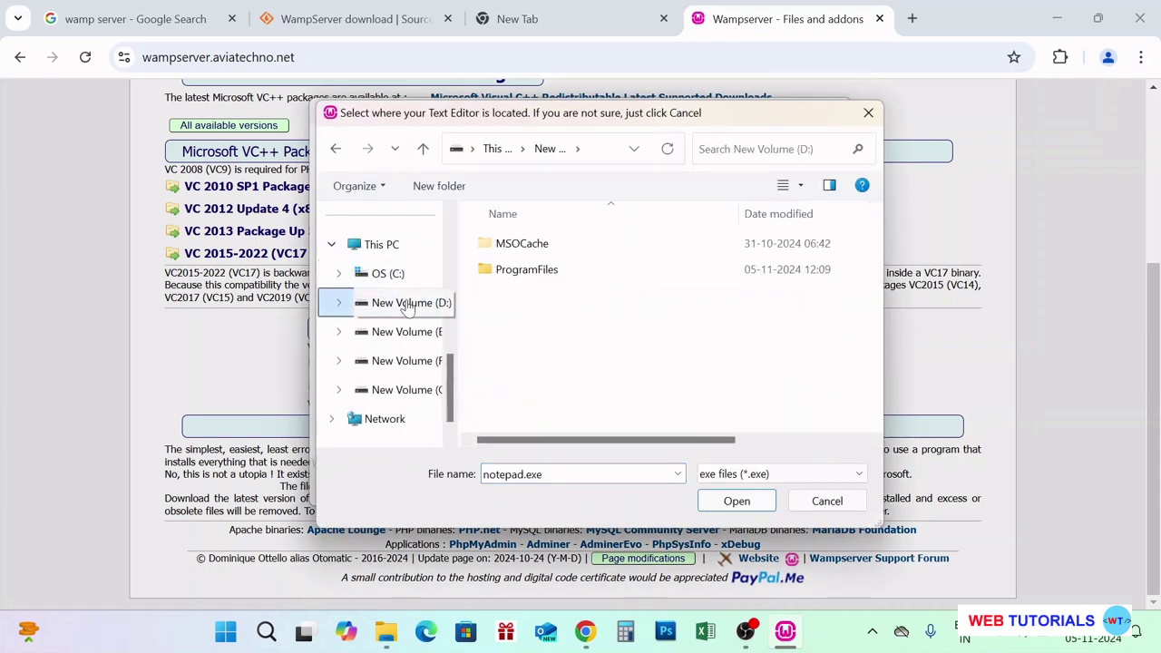
double_click(542, 272)
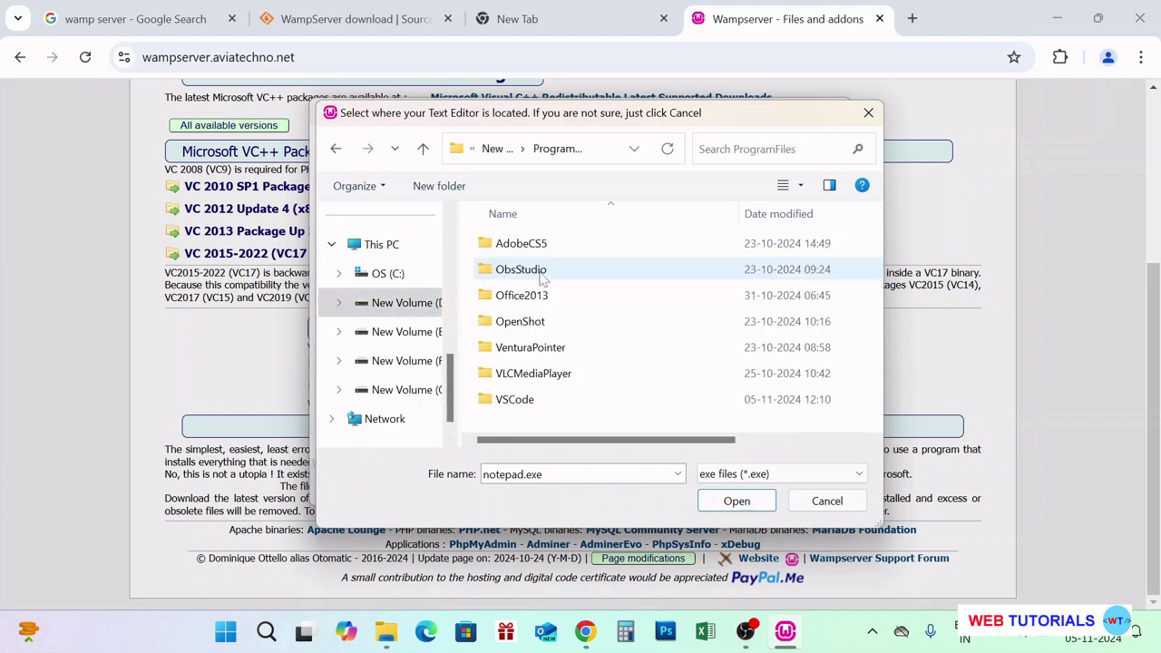
double_click(537, 400)
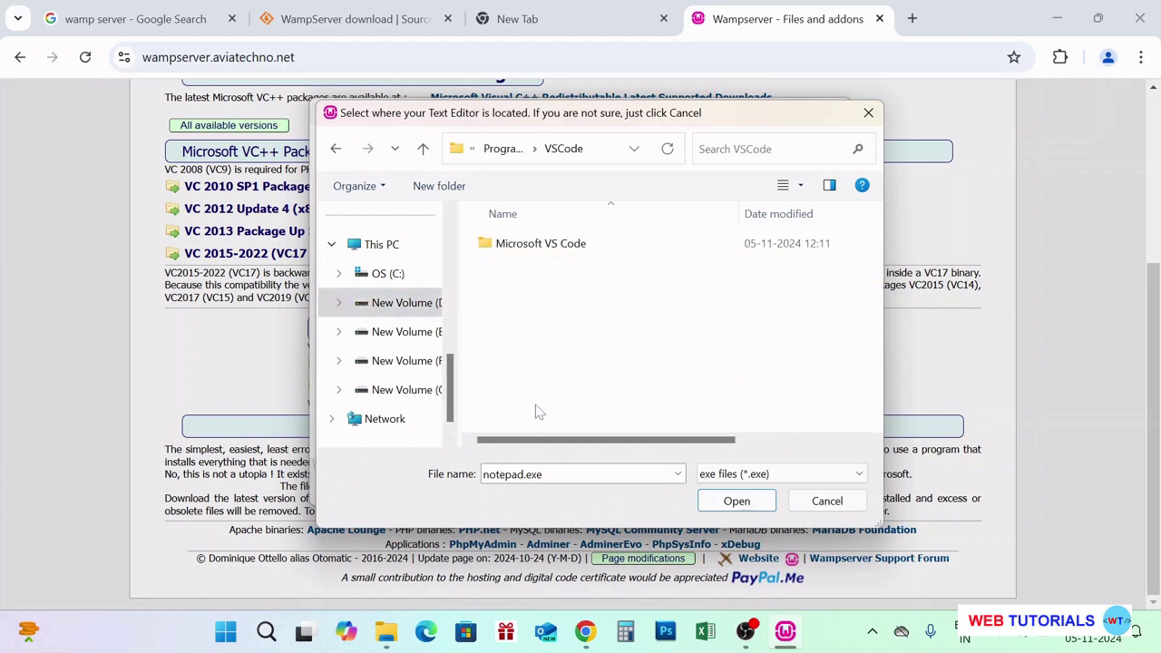
click(567, 249)
double_click(567, 245)
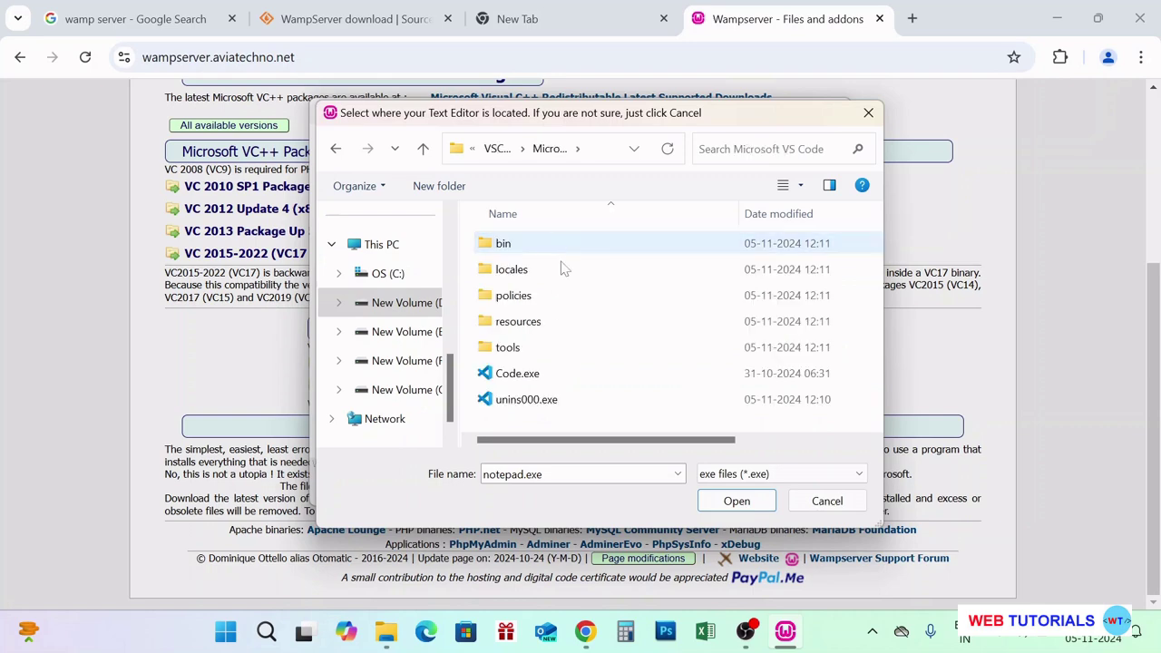
click(541, 376)
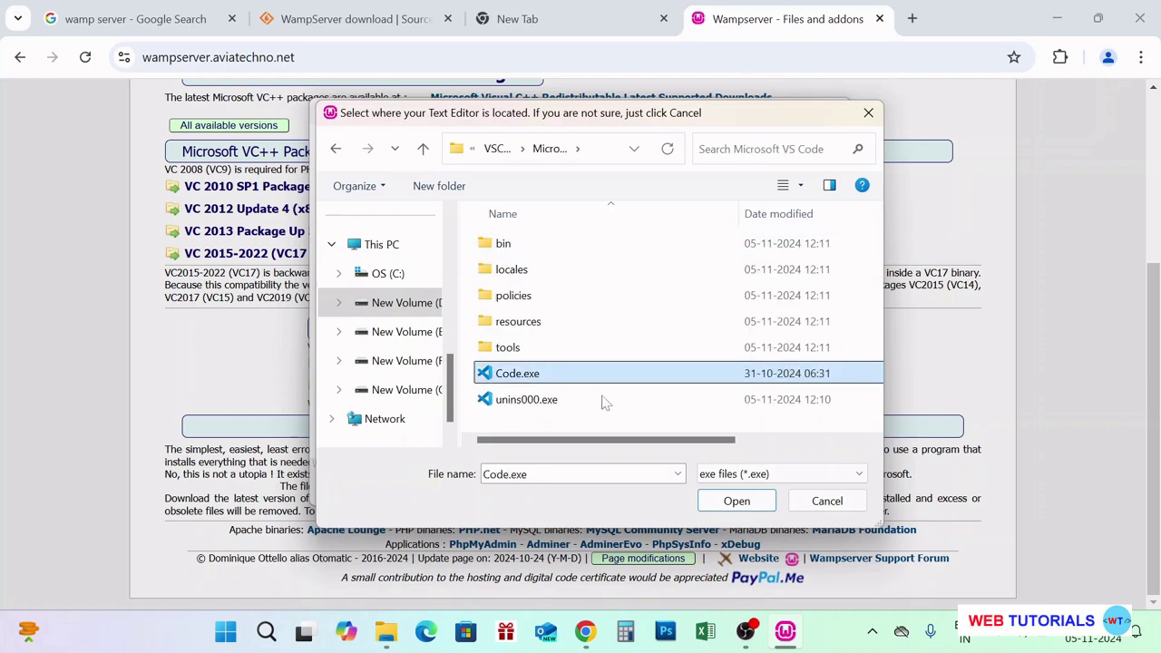
click(729, 504)
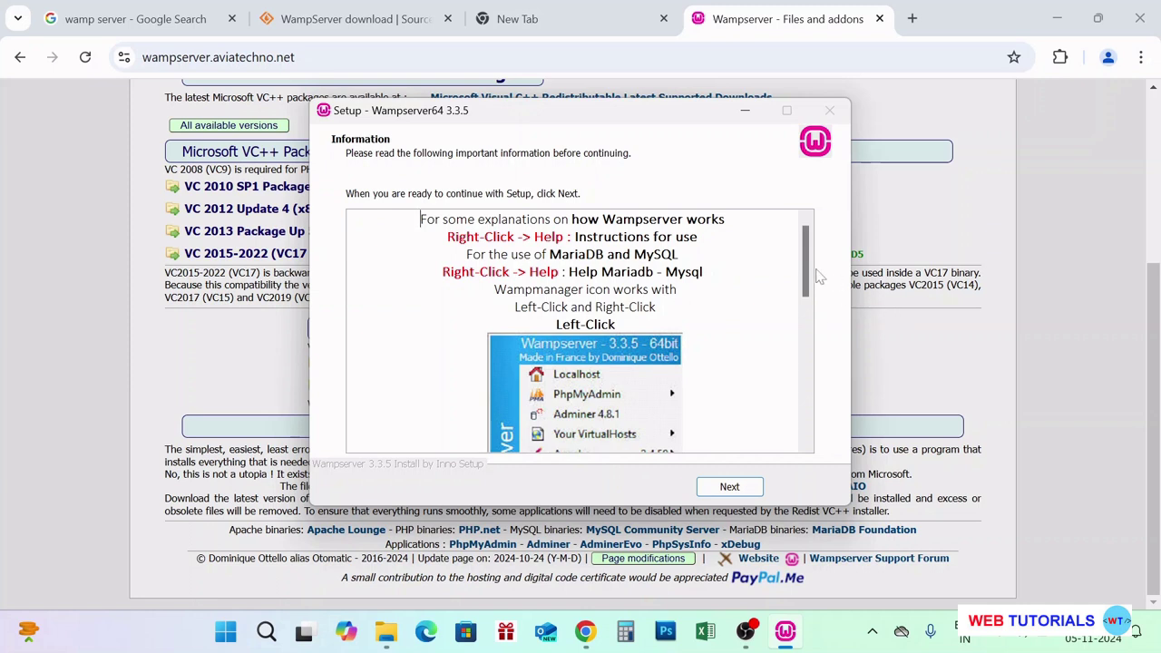
Read the post-install information through to its end and finish the Wampserver64 setup wizard.
drag(810, 283, 810, 424)
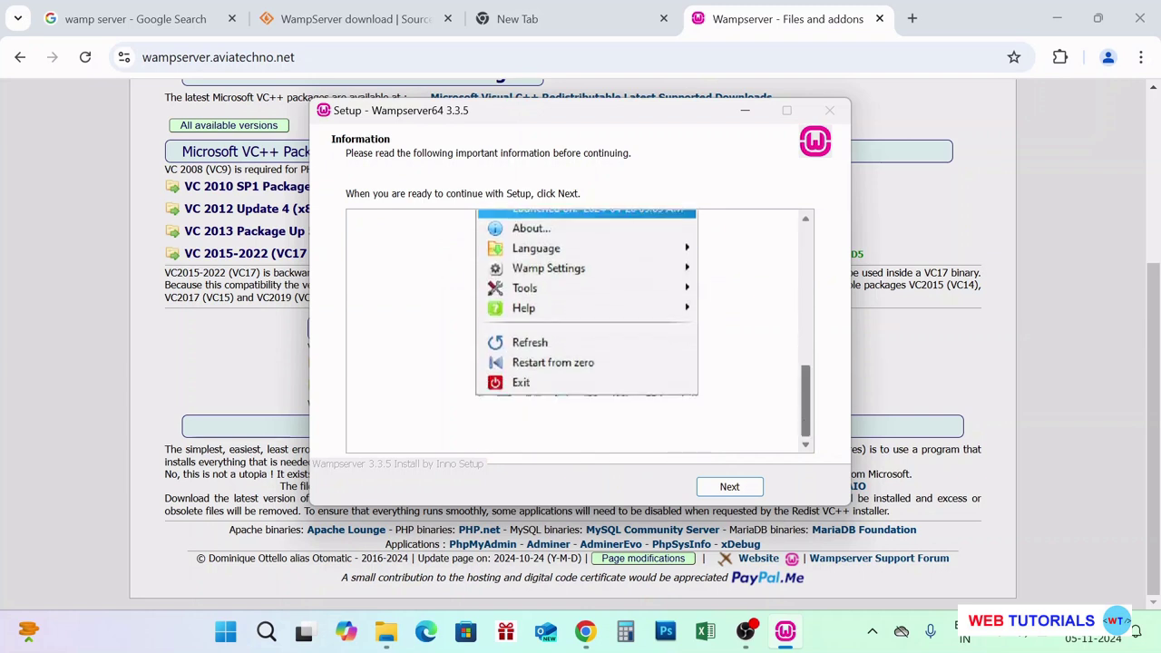
click(730, 487)
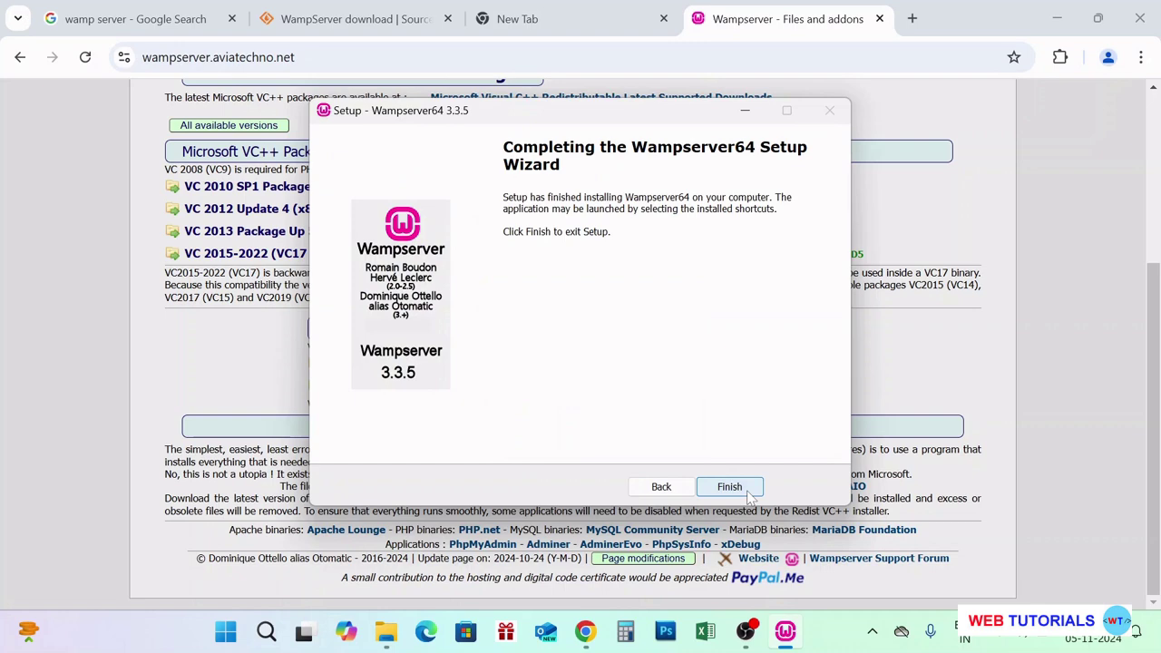
click(730, 487)
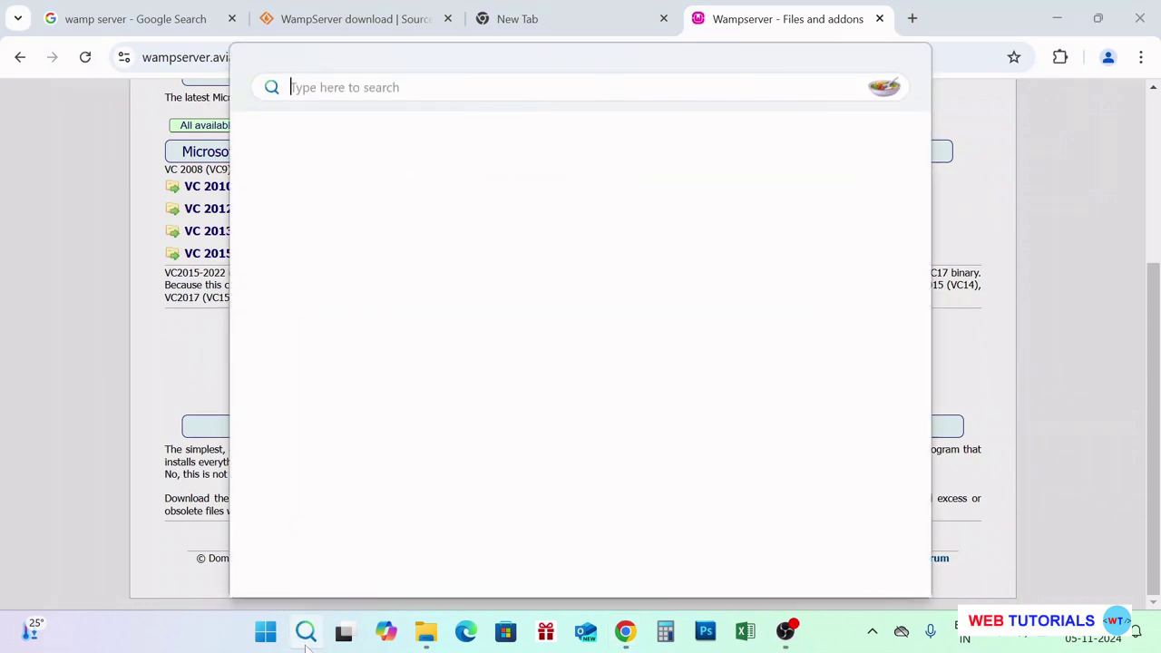
Search Windows for "wamp" and launch the Wampserver64 app.
click(305, 632)
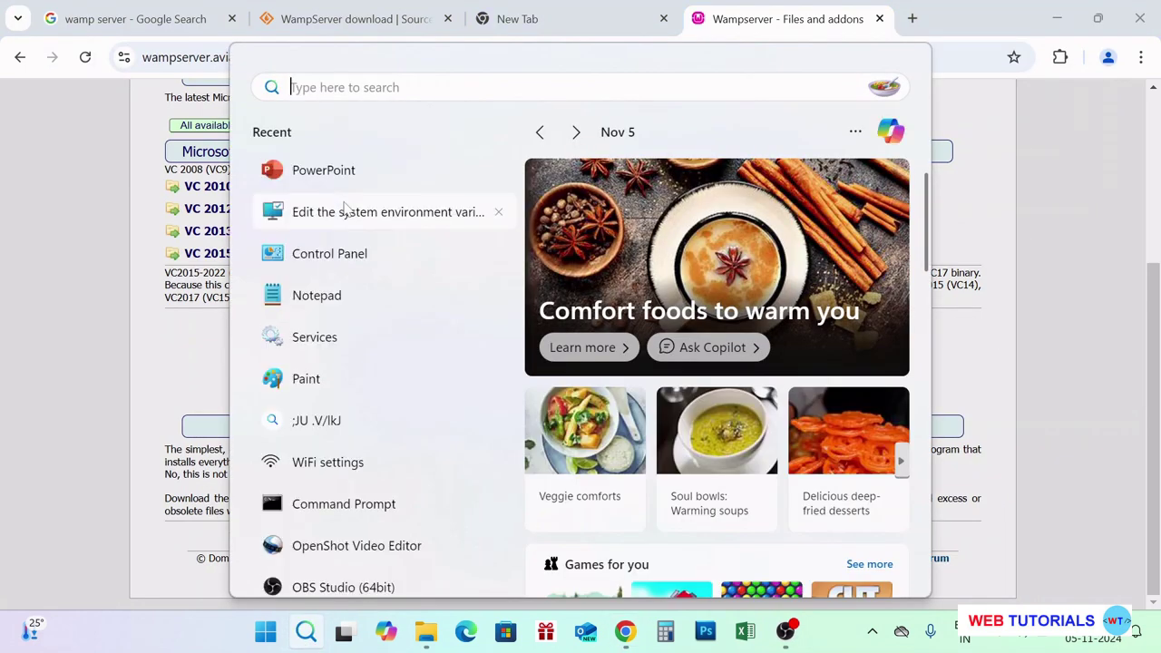
text(wamp)
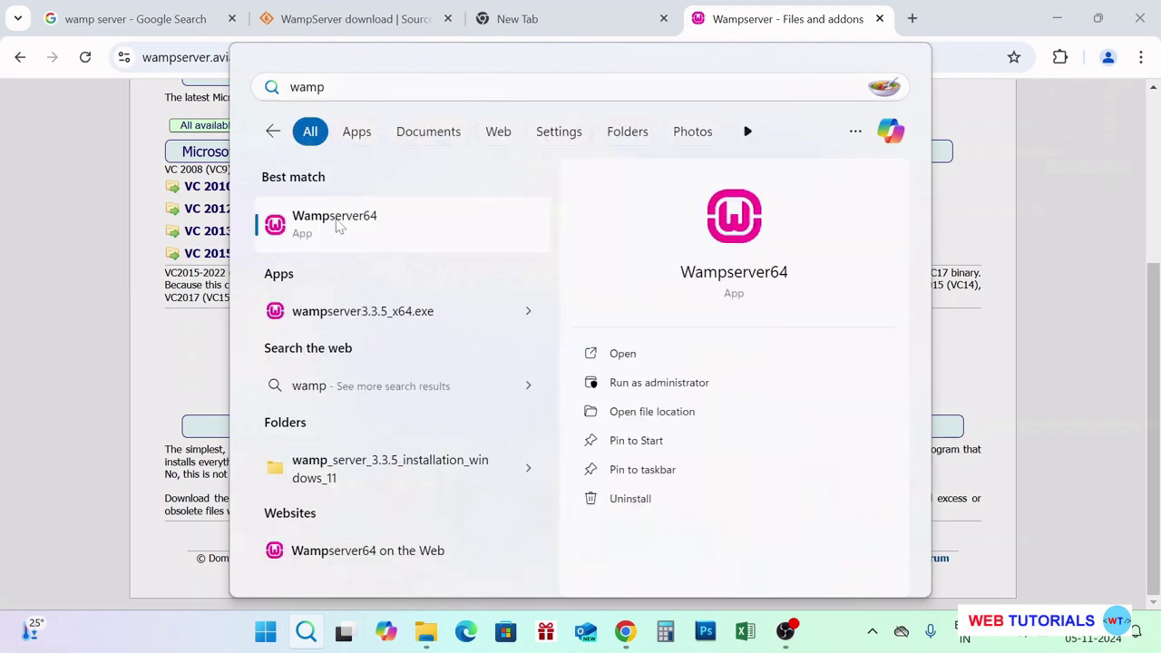
click(338, 227)
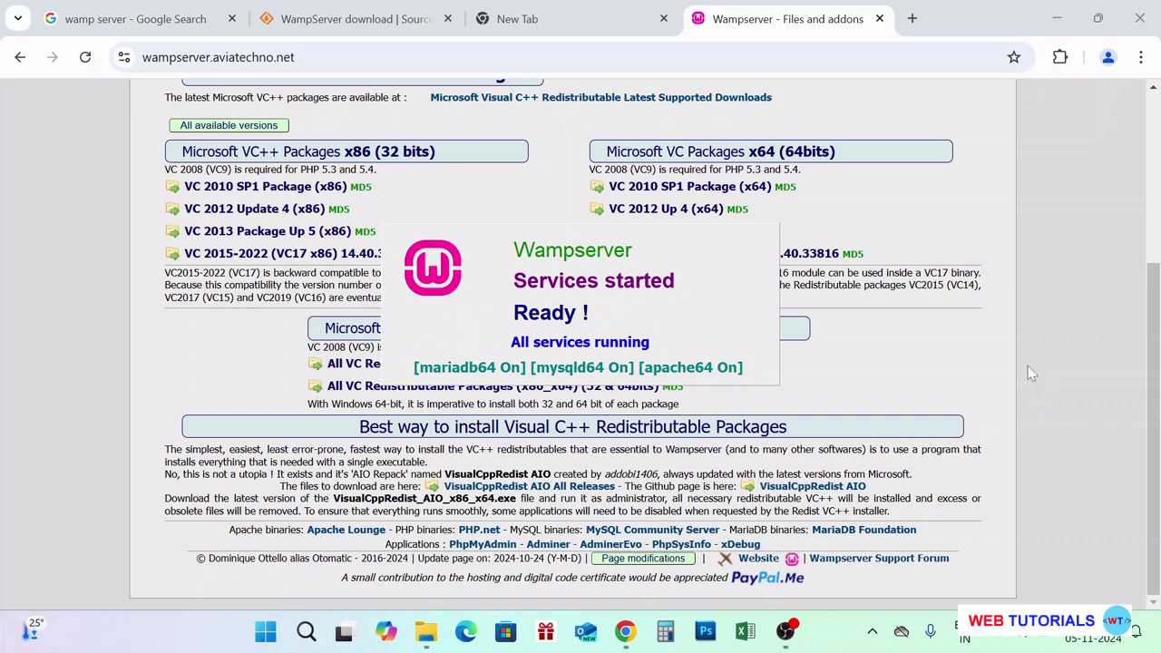
Open localhost in a new Chrome tab.
click(914, 22)
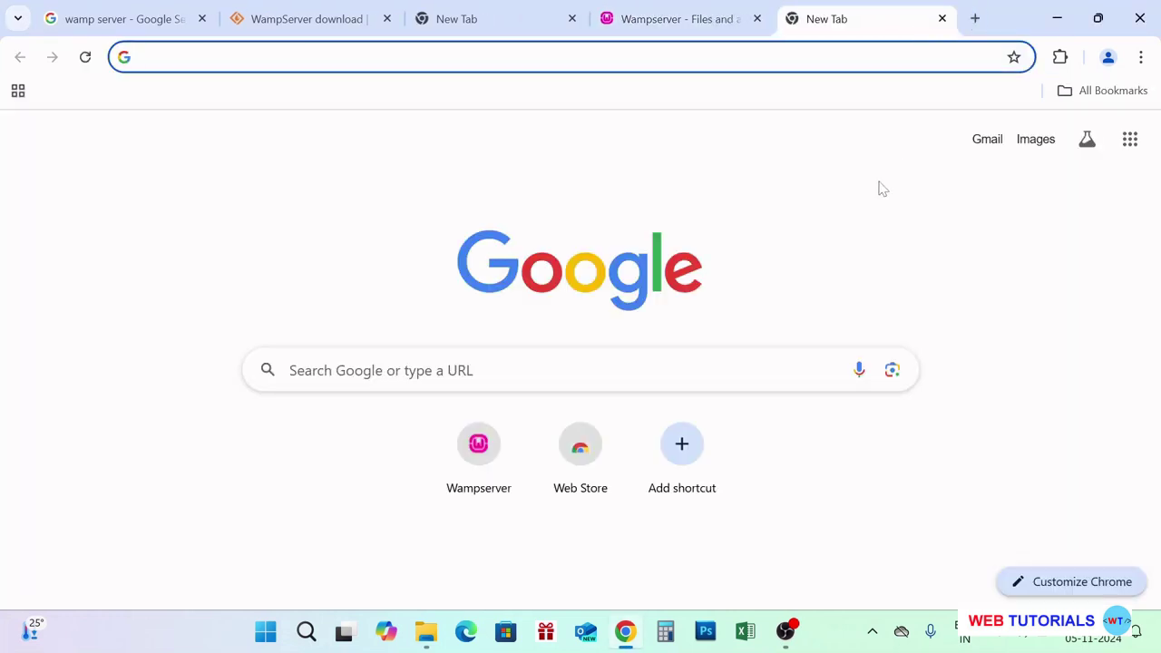
text(local)
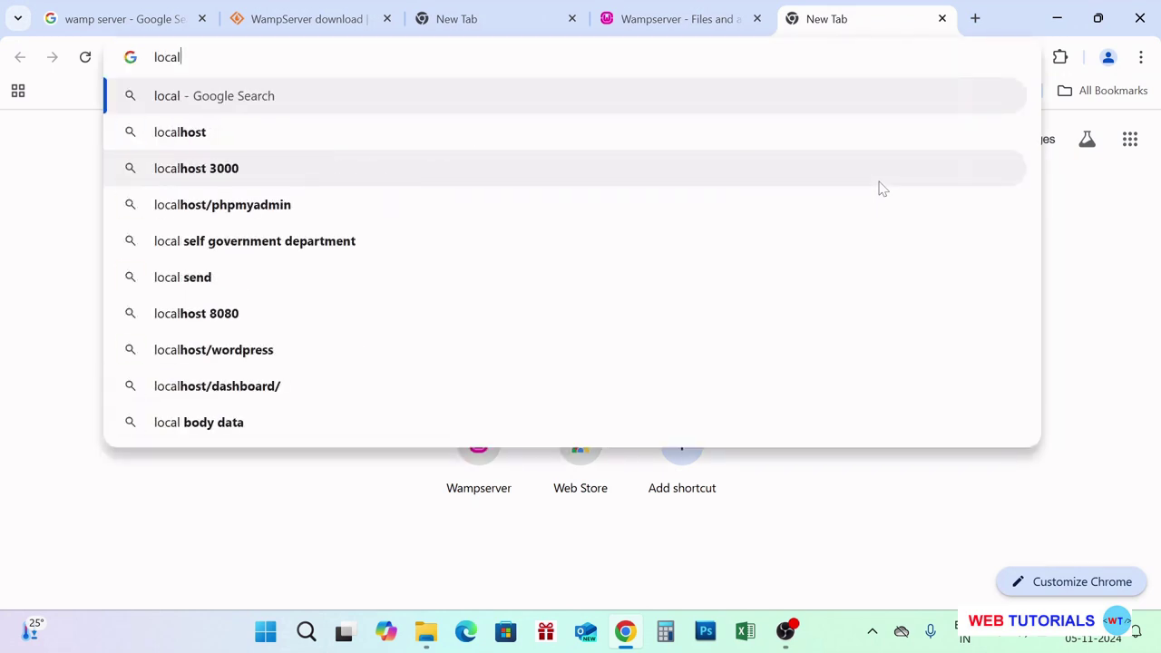
text(host)
key(Return)
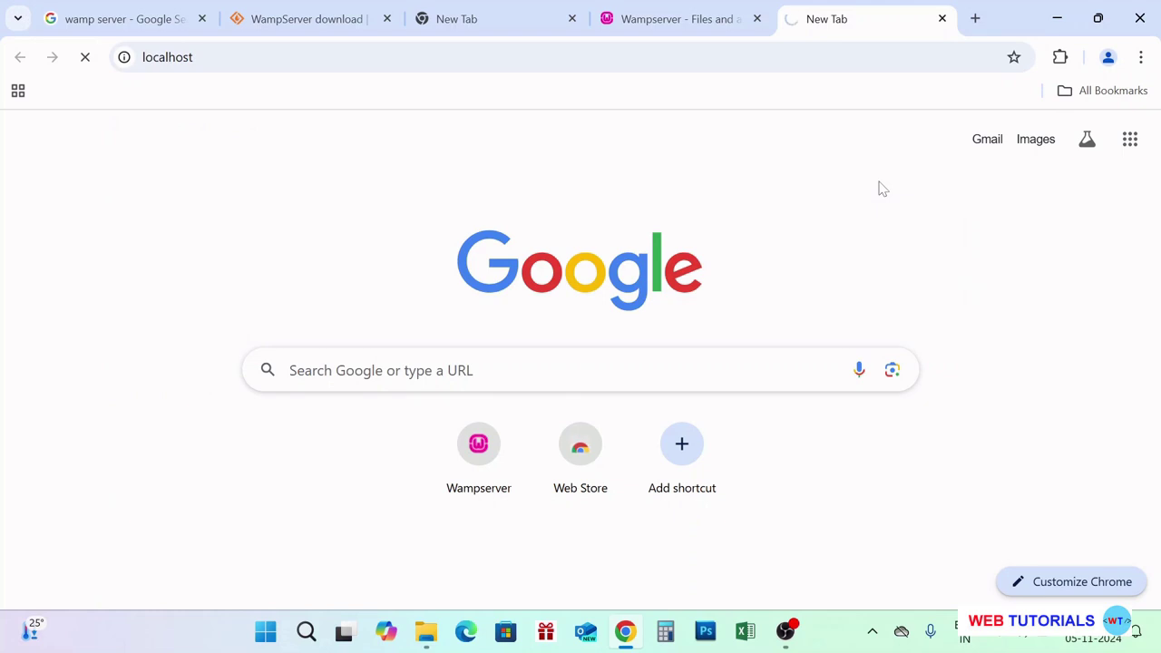